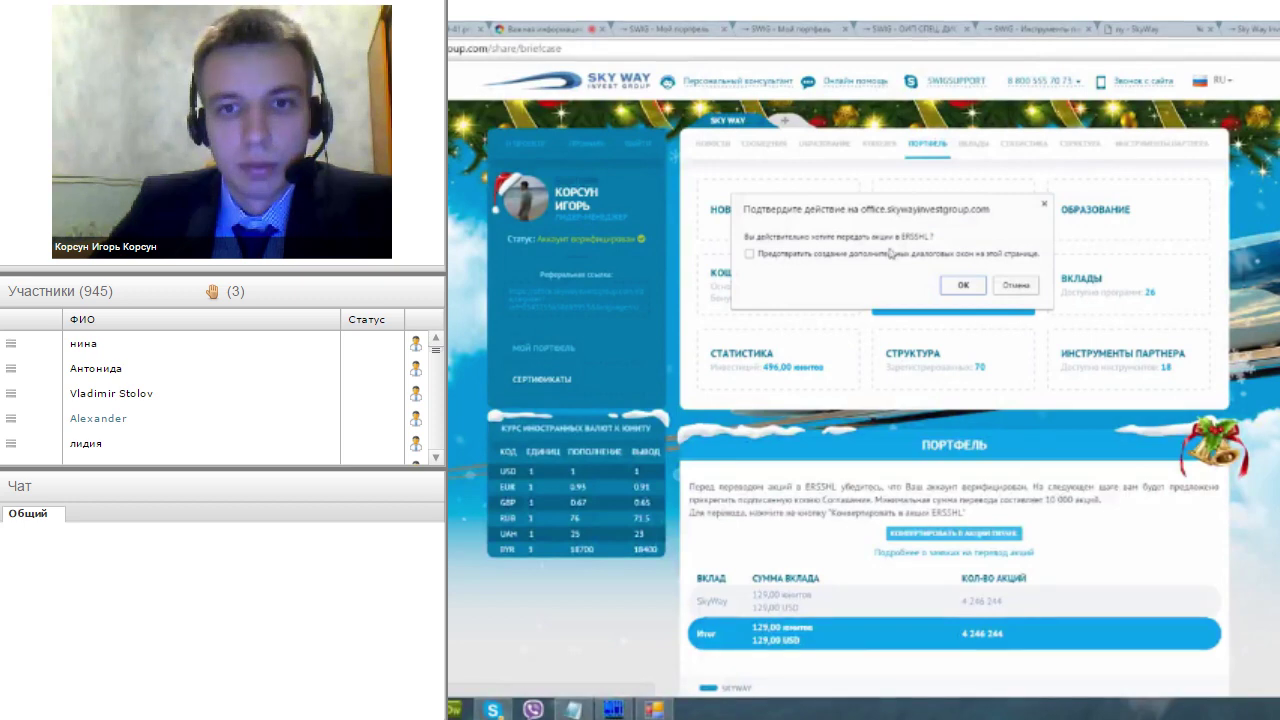
- Confirm the transfer of the shares to ERSSHL and open the share transfer application that needs signing
click(963, 285)
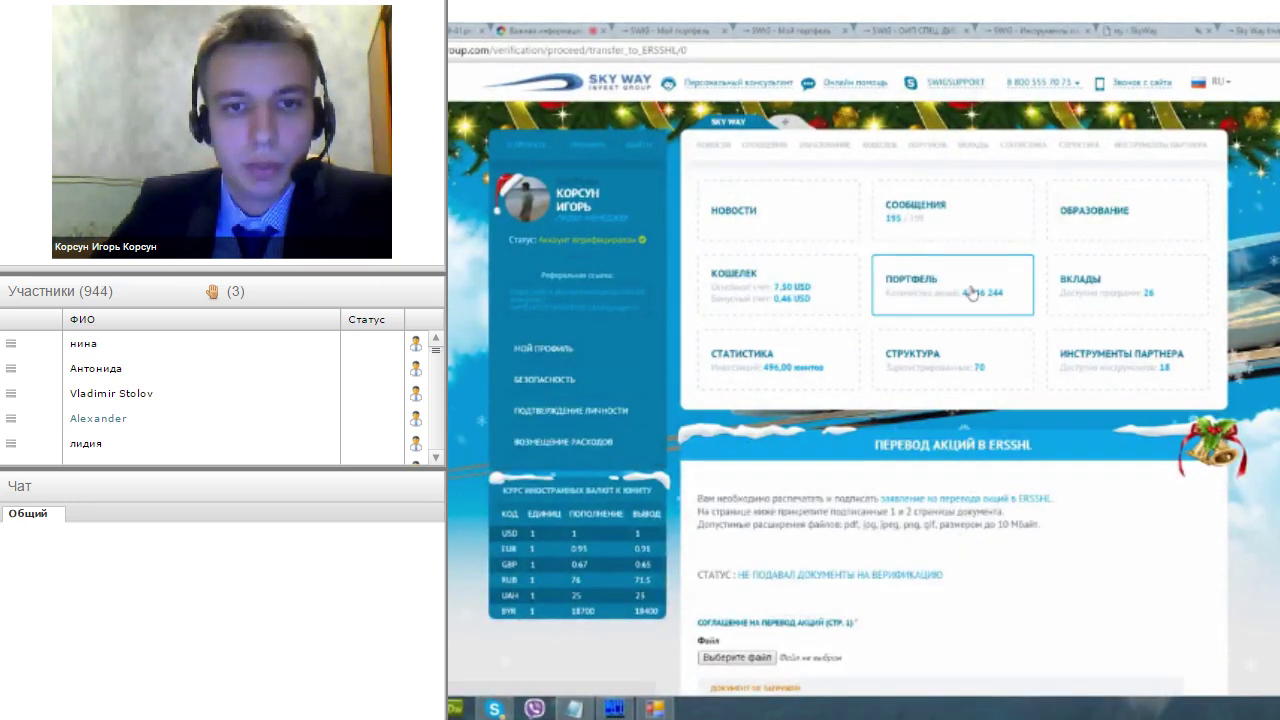
scroll(970, 290, down, 3)
scroll(828, 284, down, 1)
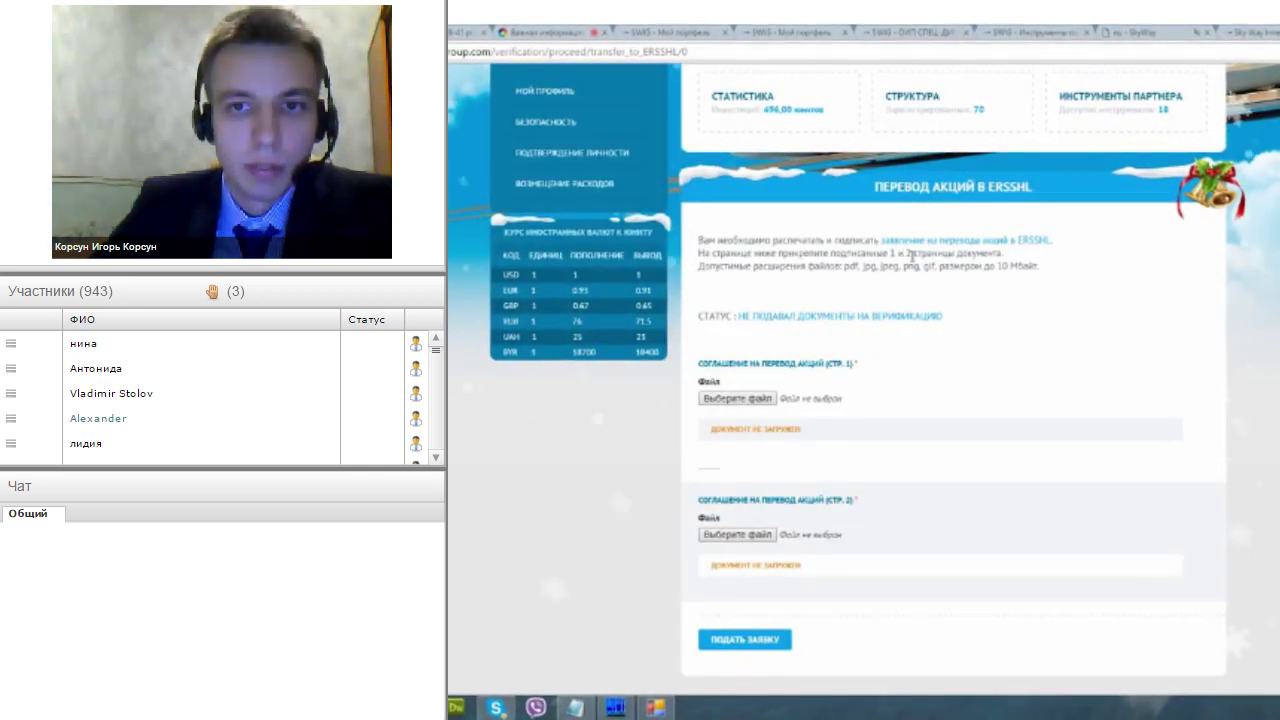
click(1030, 242)
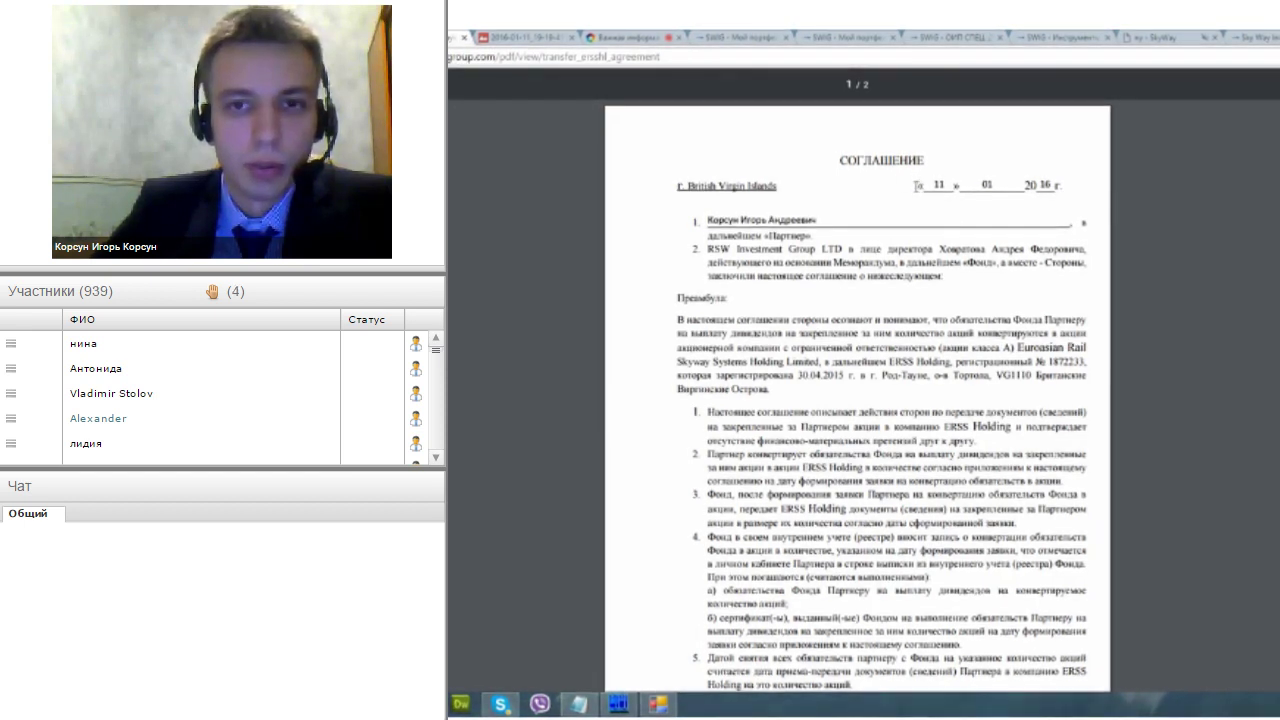
- Review the agreement's date and terms, and the fund and partner details on page 2
drag(915, 186, 1055, 192)
click(1055, 192)
scroll(857, 395, down, 10)
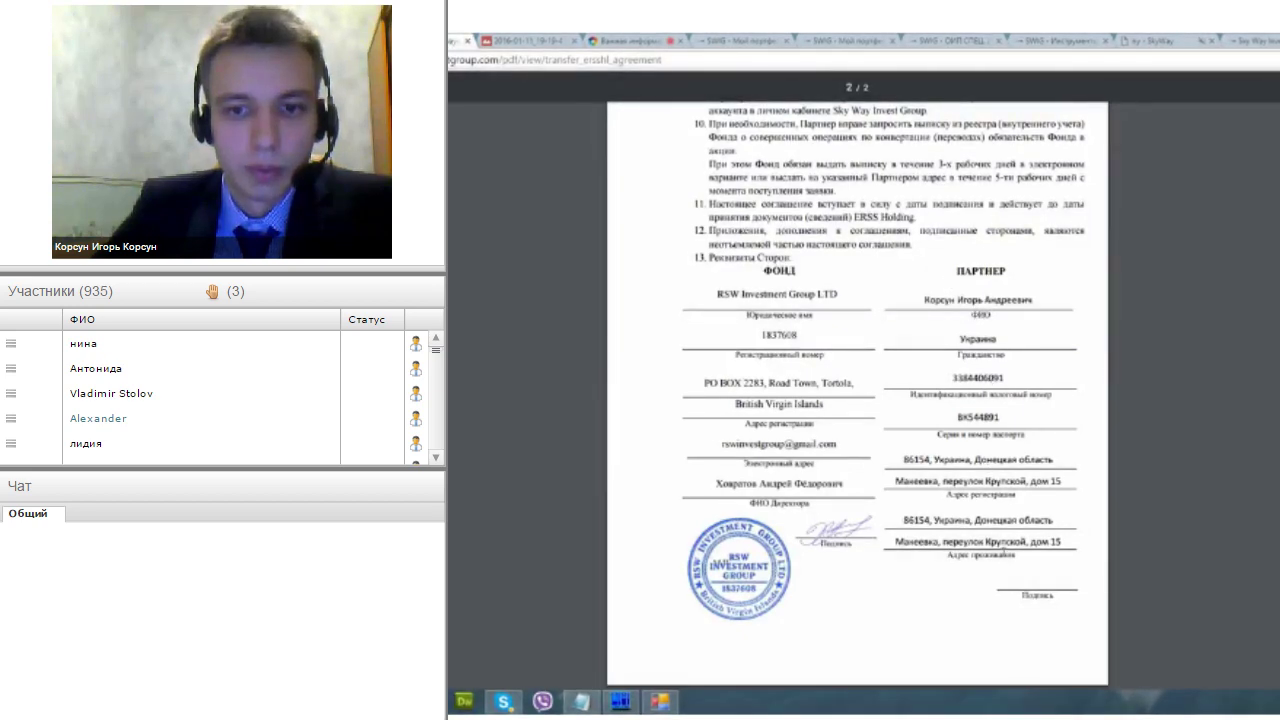
scroll(1001, 495, up, 3)
scroll(975, 300, down, 3)
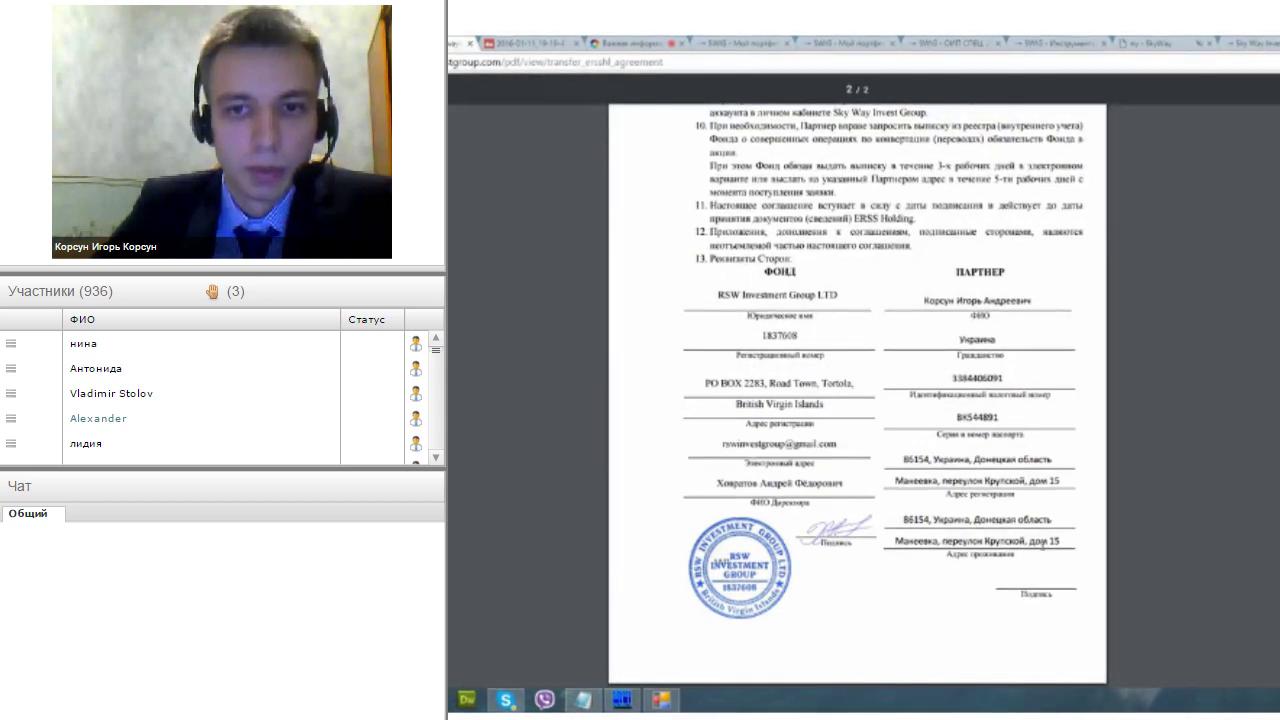
scroll(833, 362, up, 5)
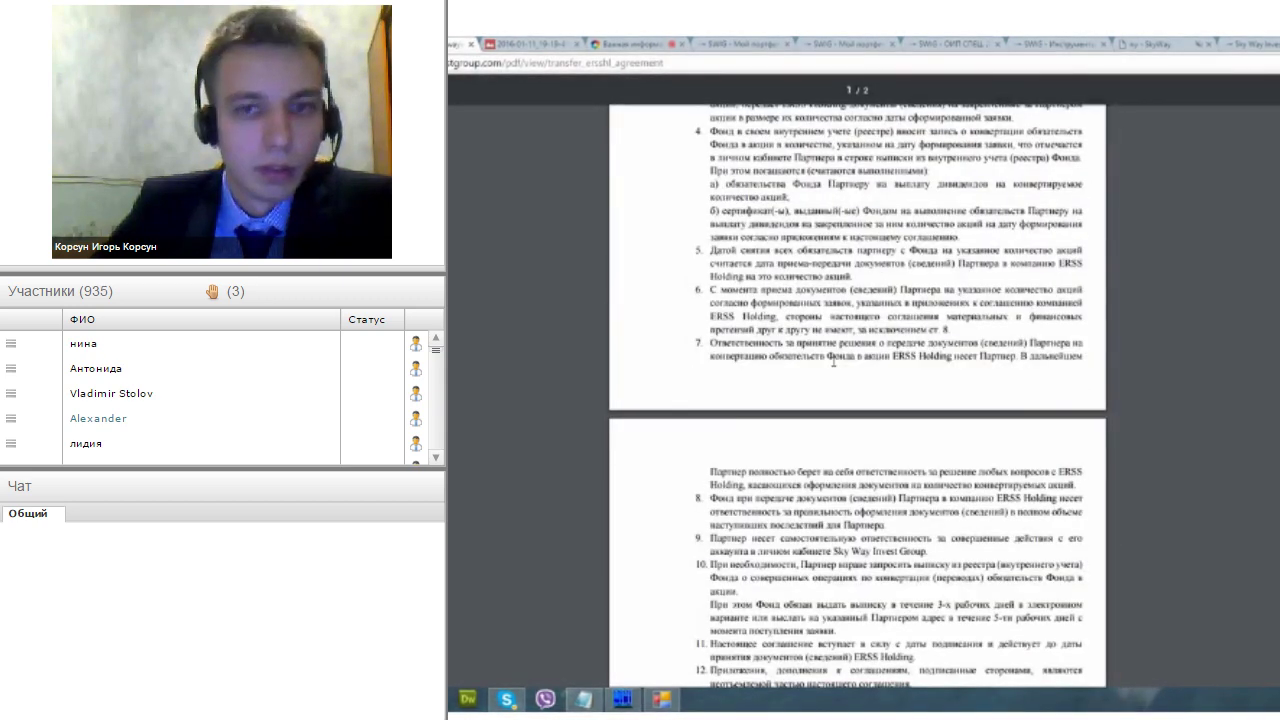
scroll(833, 362, down, 5)
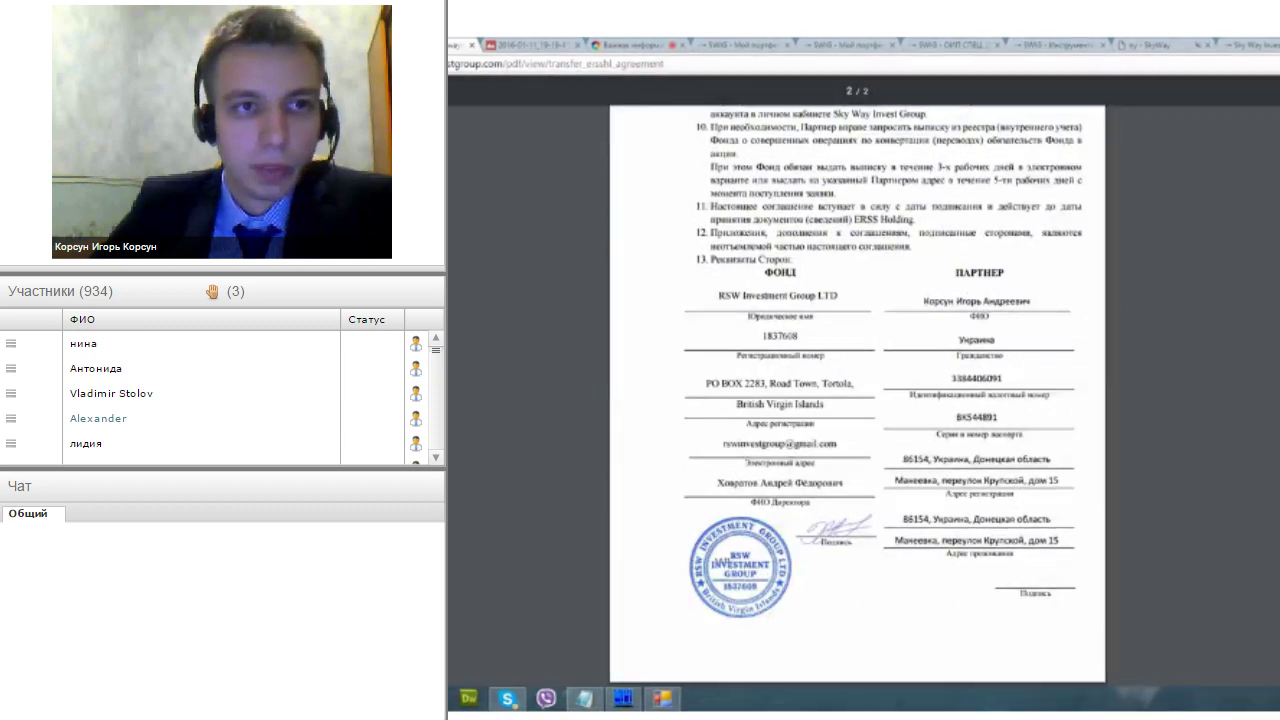
- Return to the ERSSHL share transfer page and examine the two agreement page uploads, the allowed file extensions and the size limit
key(alt+Left)
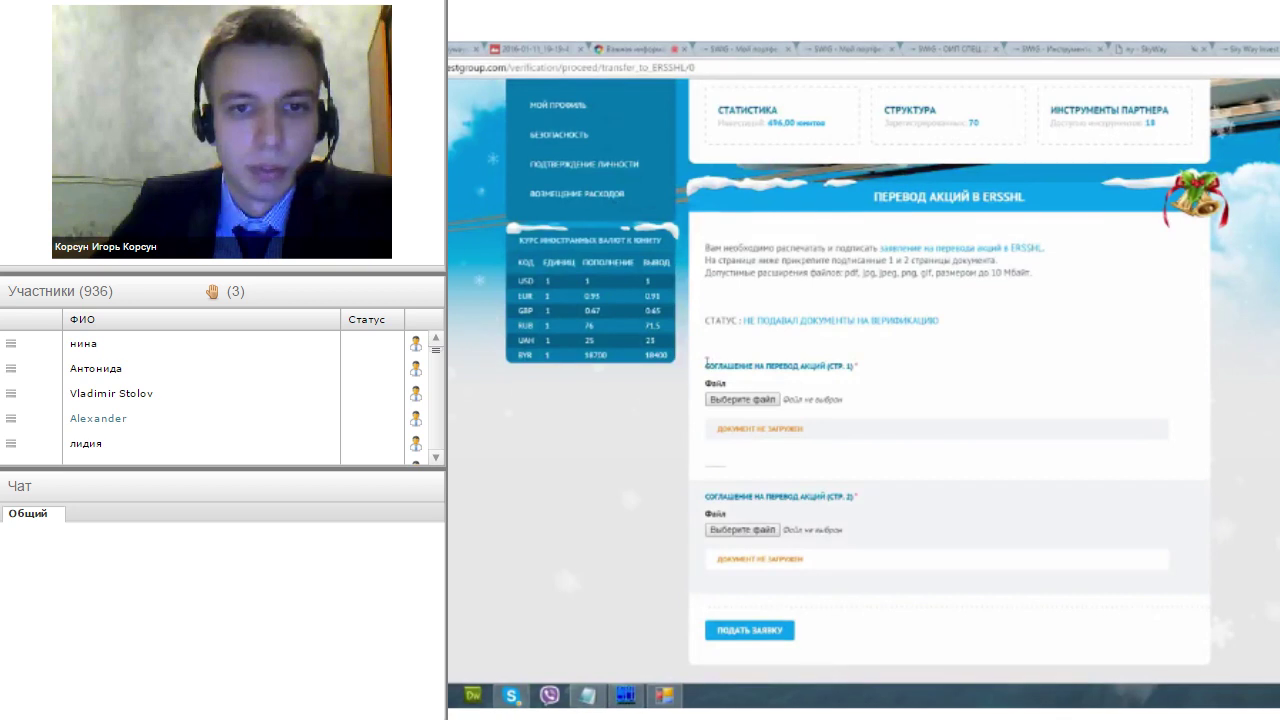
drag(707, 364, 864, 374)
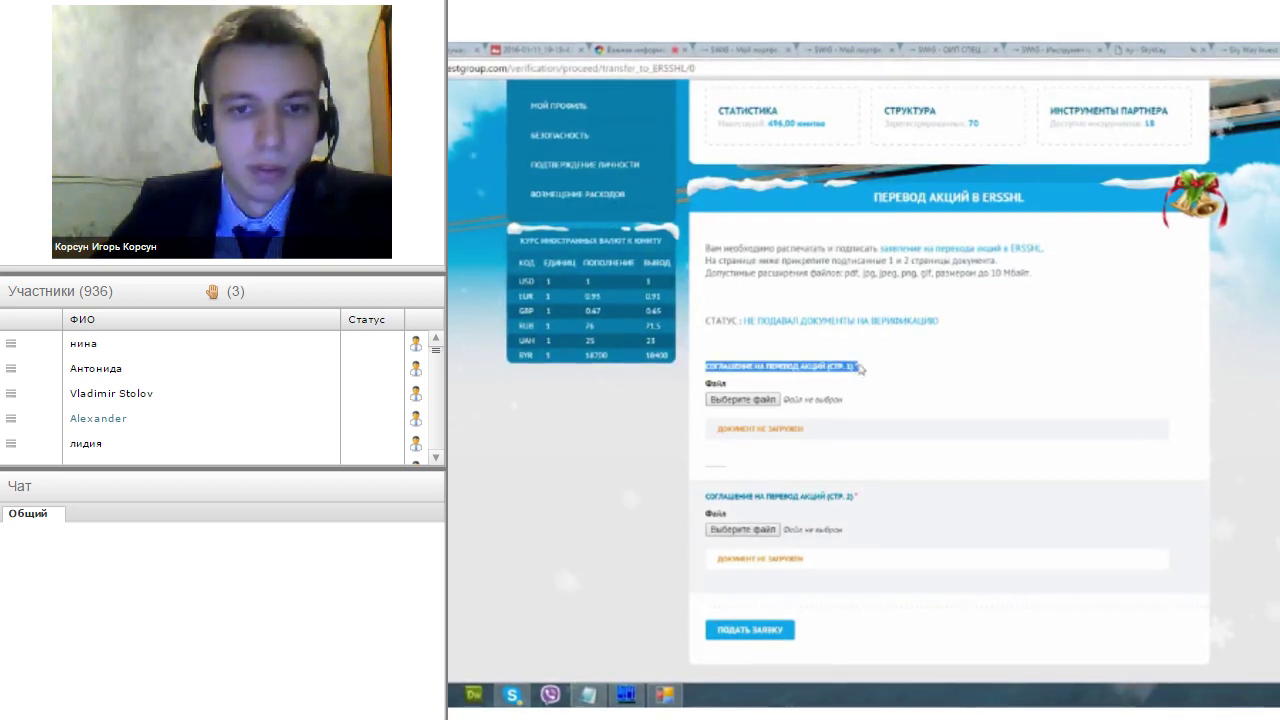
drag(706, 495, 864, 497)
click(866, 500)
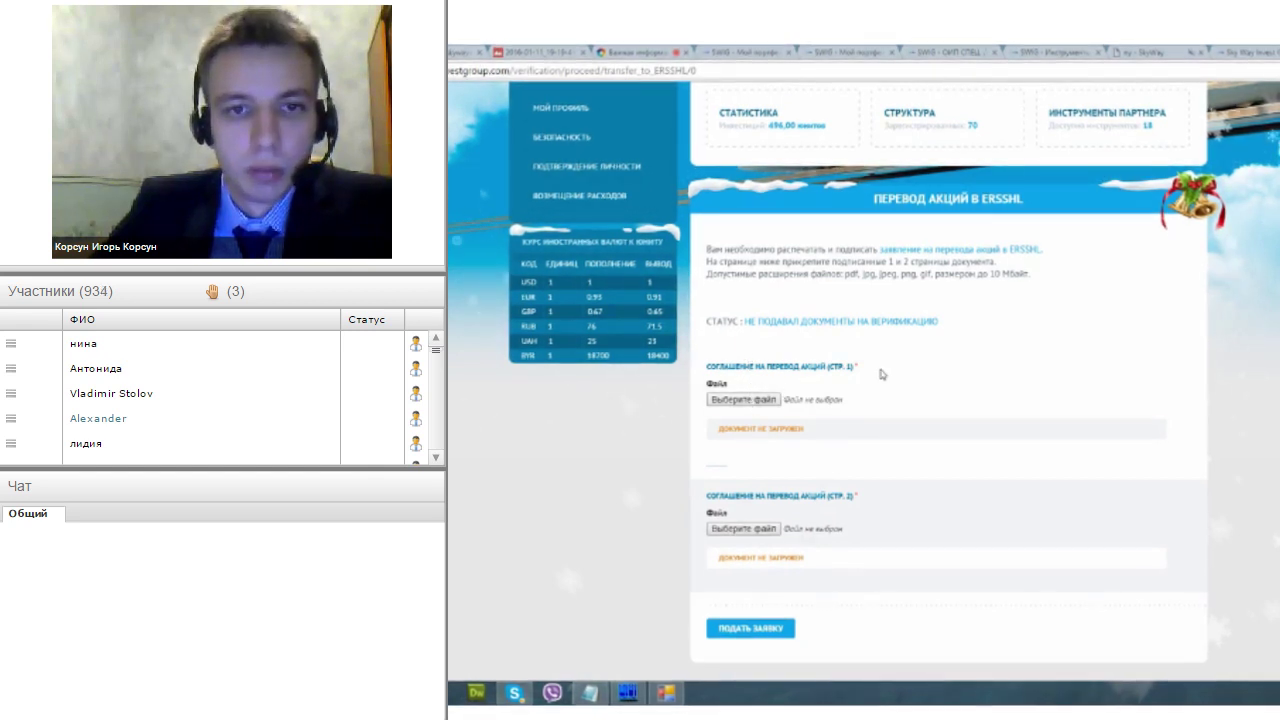
double_click(848, 274)
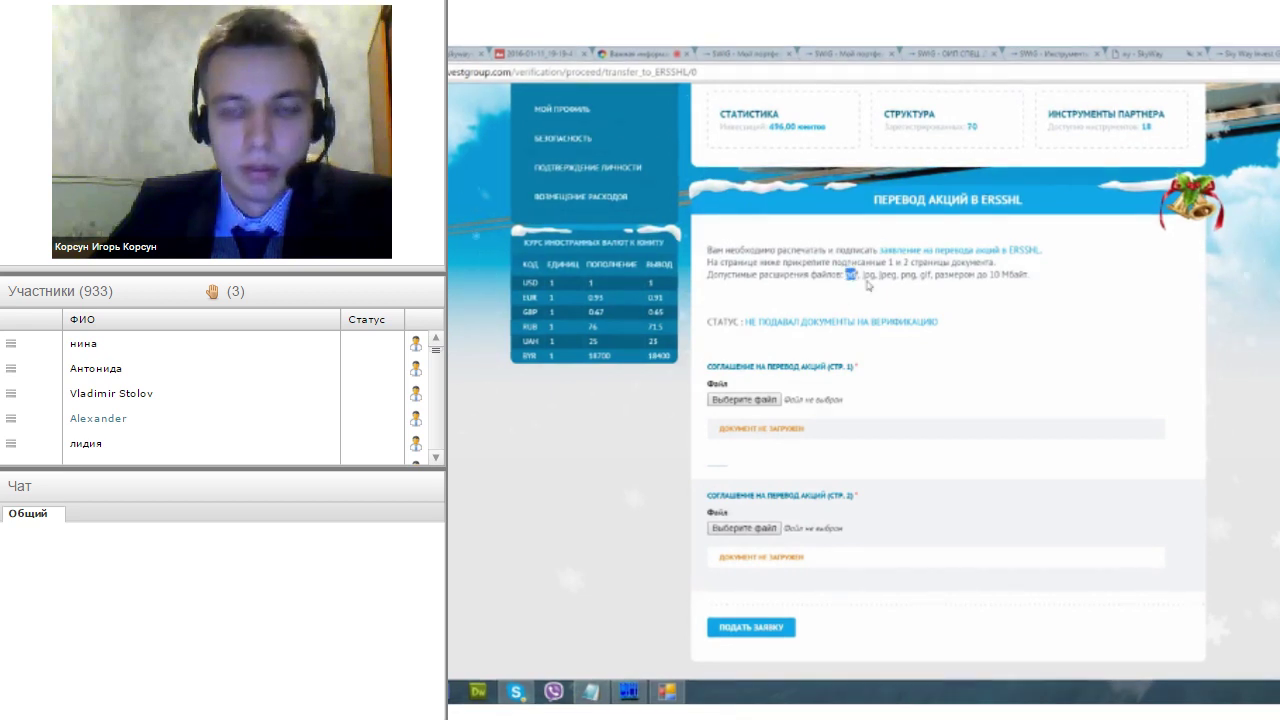
double_click(868, 274)
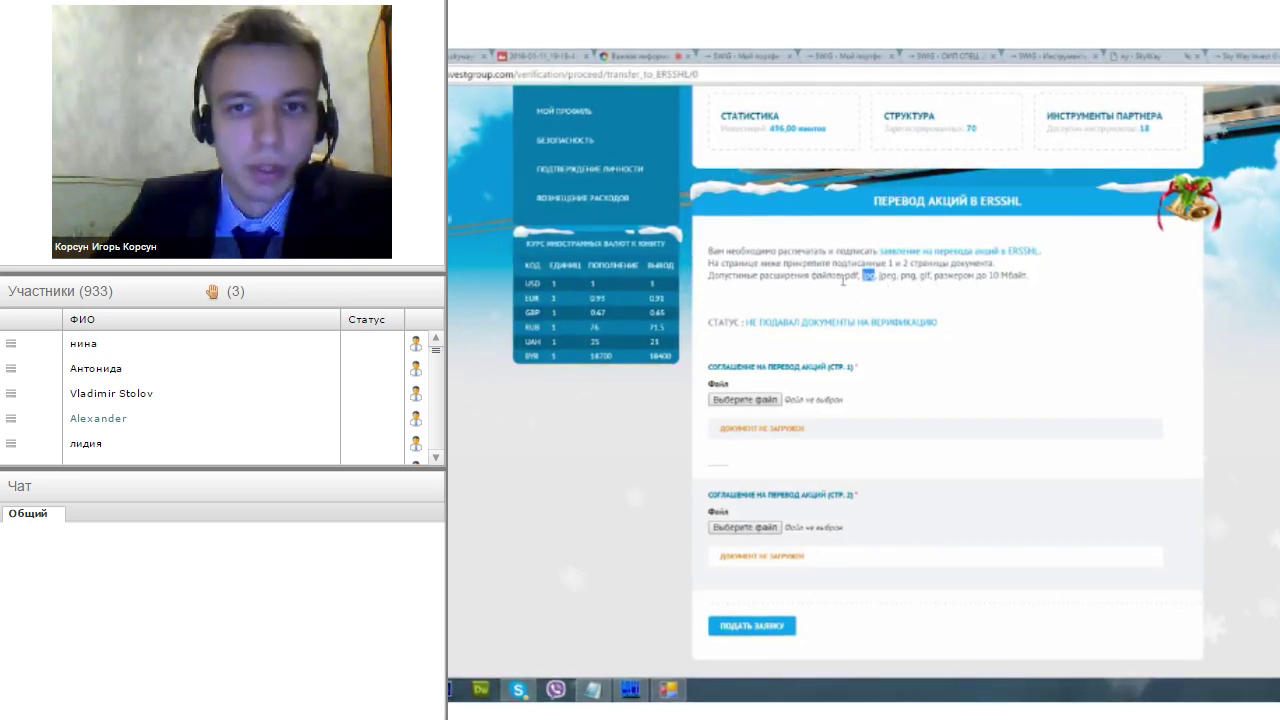
drag(987, 276, 1035, 278)
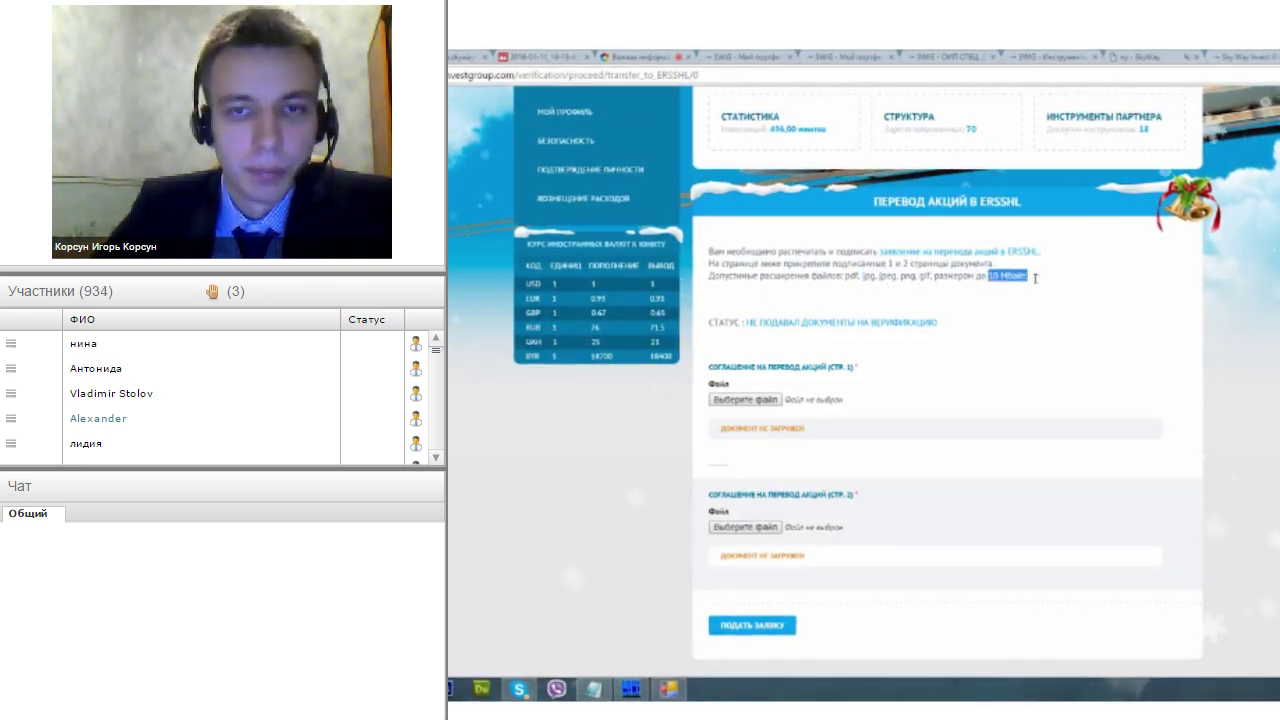
click(1037, 283)
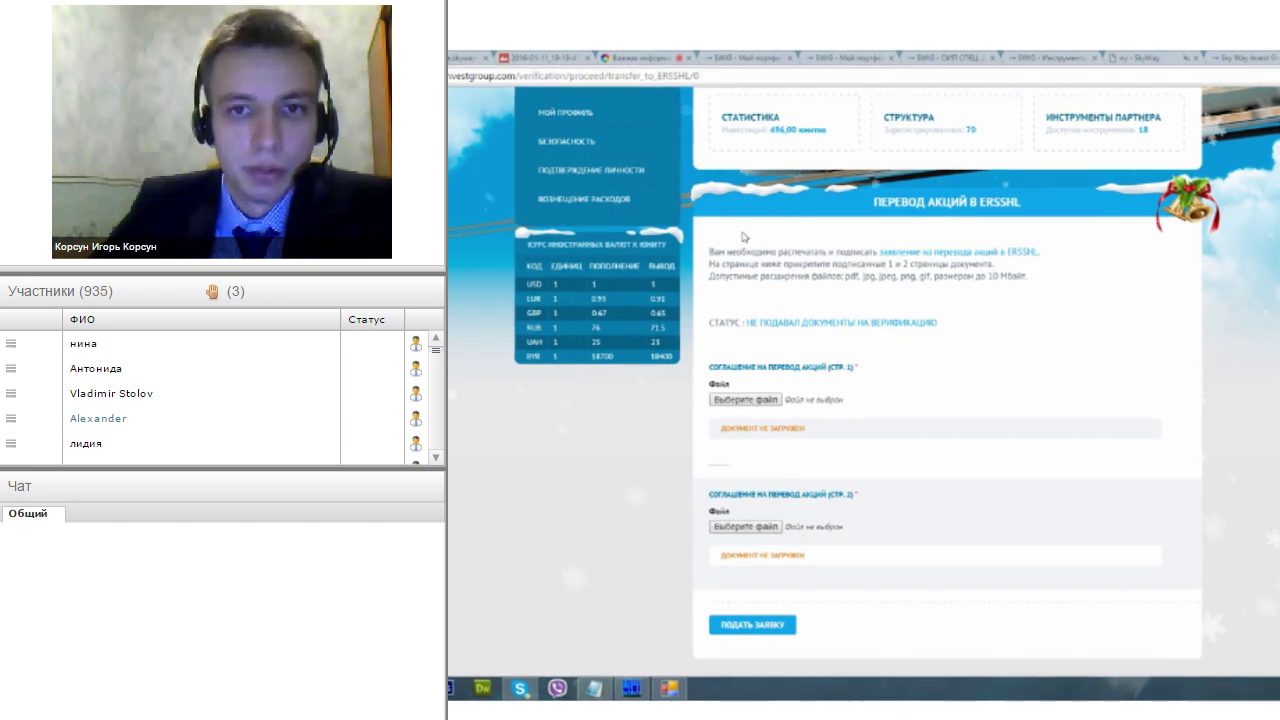
- Go to the portfolio and open the detailed information about share transfer requests
scroll(703, 249, up, 3)
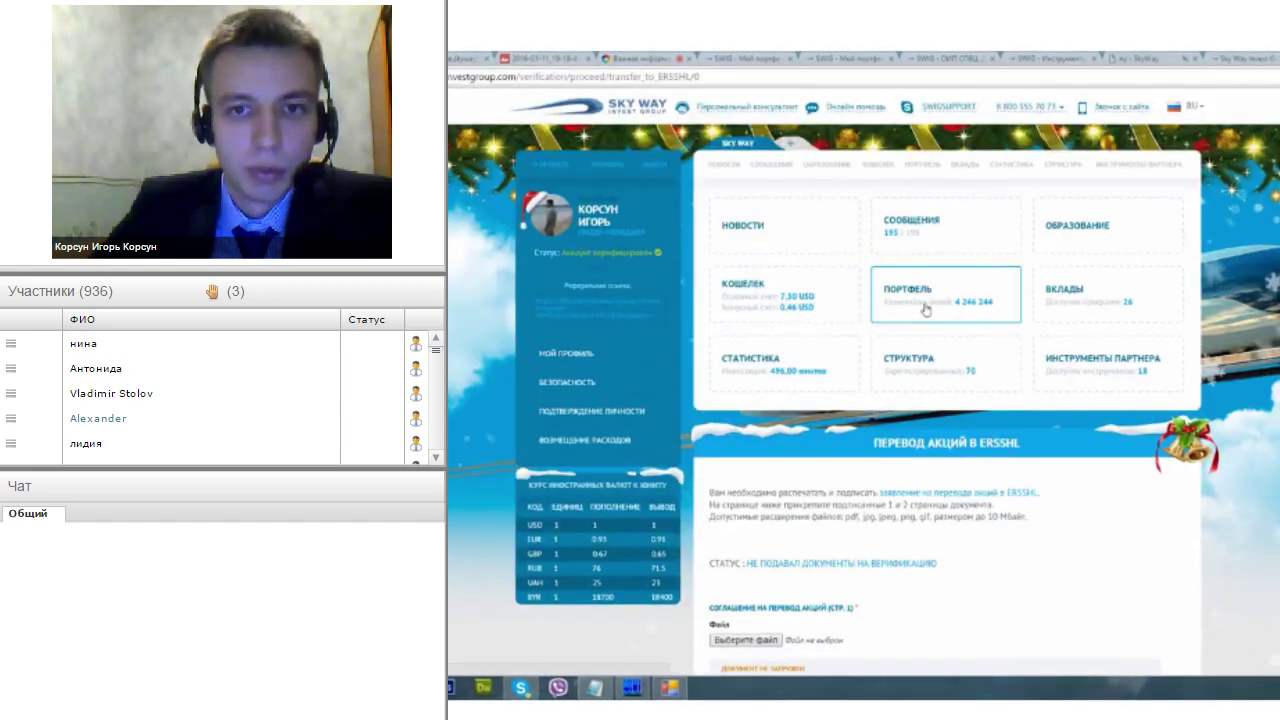
click(926, 307)
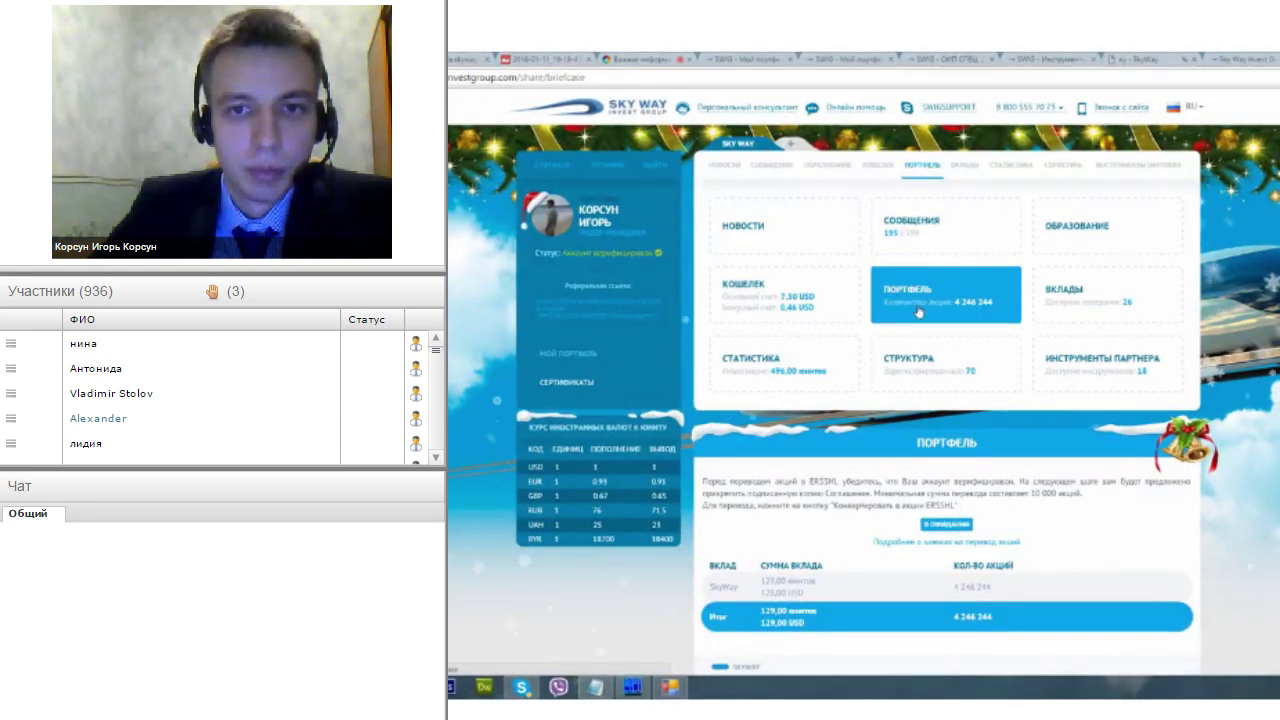
scroll(866, 384, down, 2)
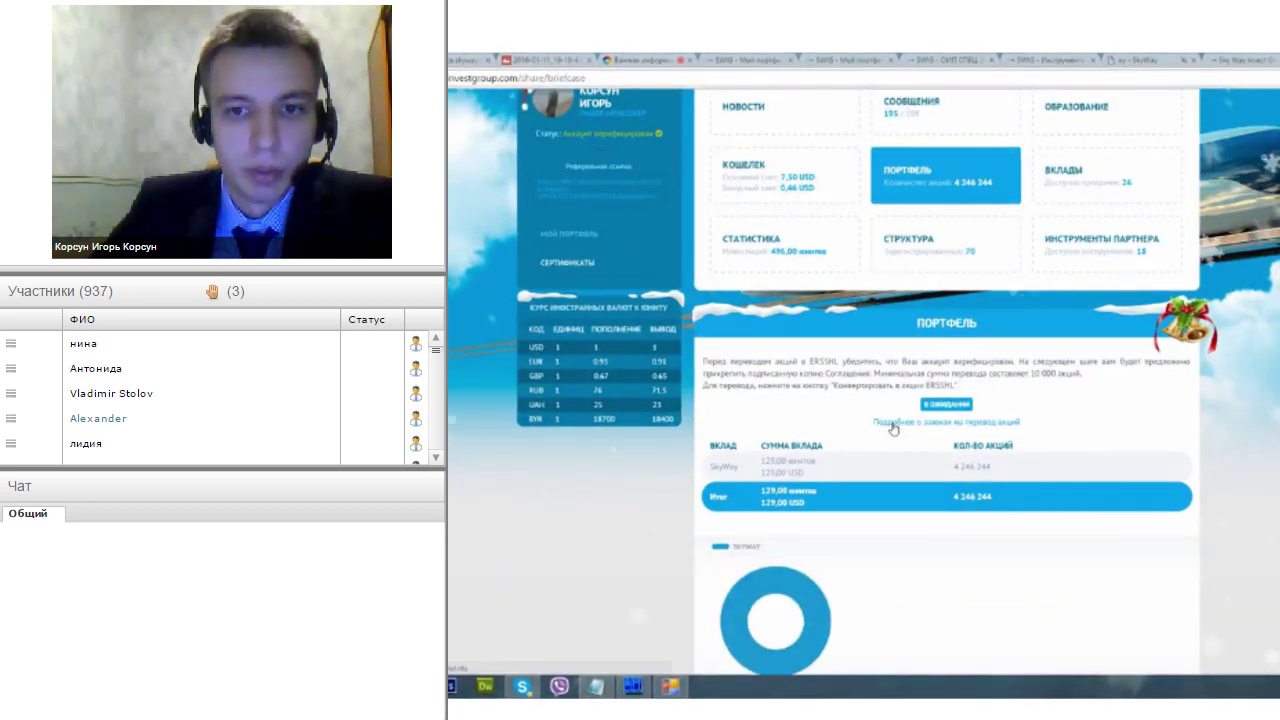
click(988, 427)
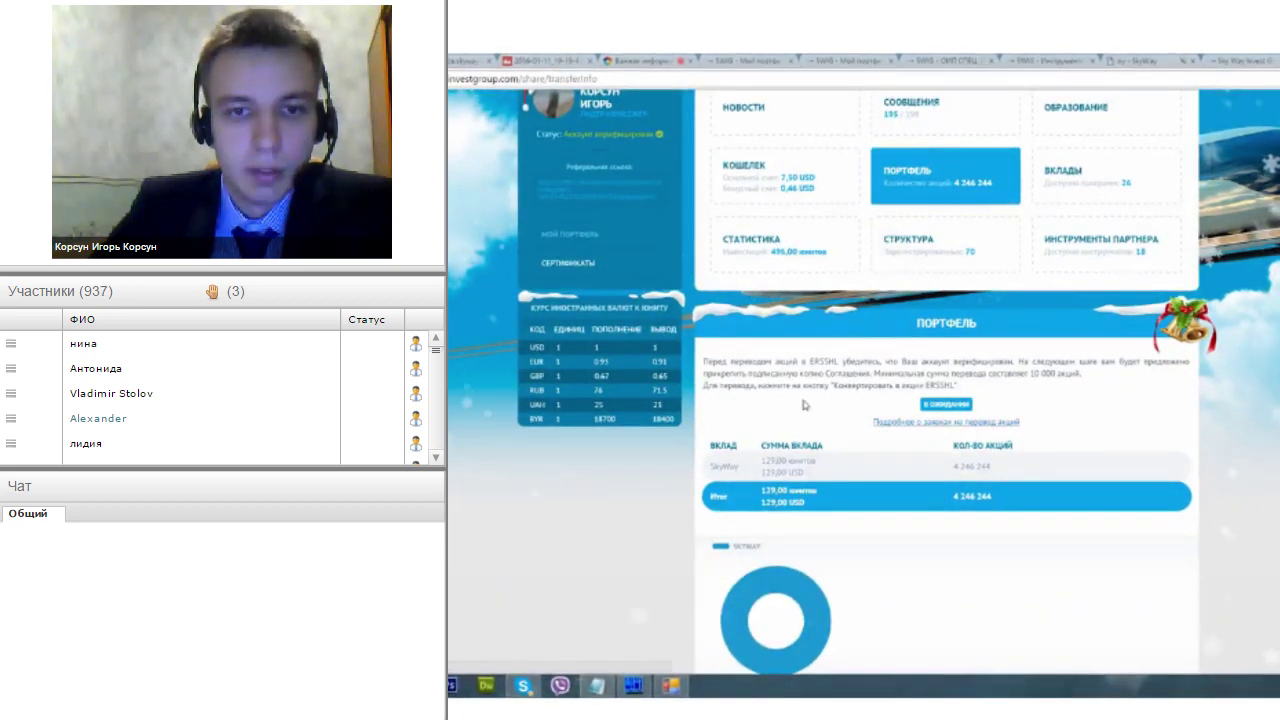
scroll(801, 368, down, 2)
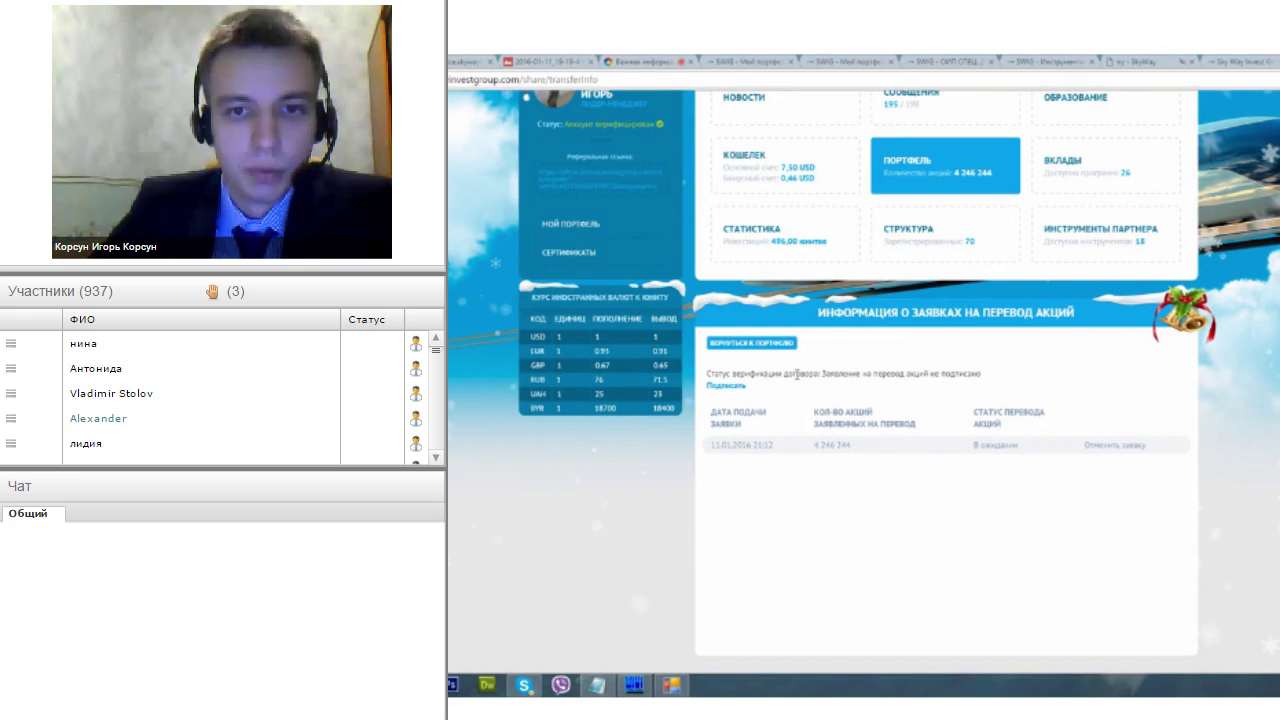
- Read the agreement verification status above the table of share transfer requests
drag(707, 373, 872, 373)
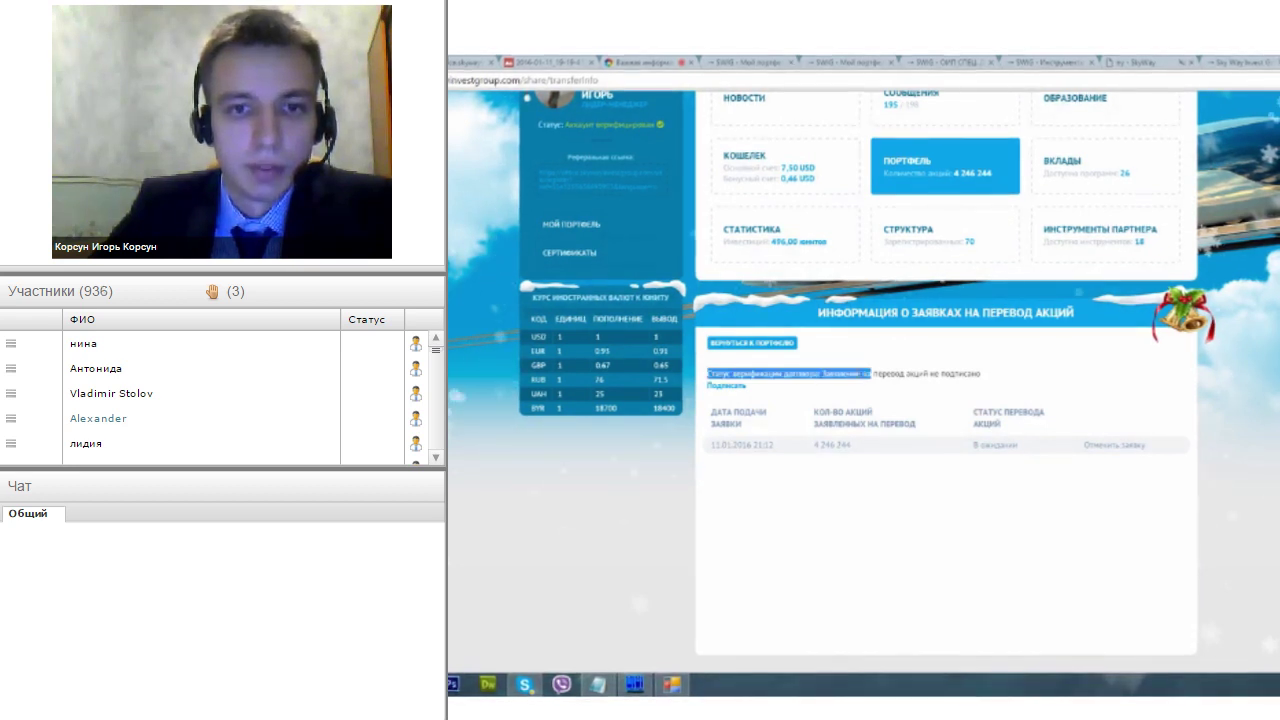
click(872, 374)
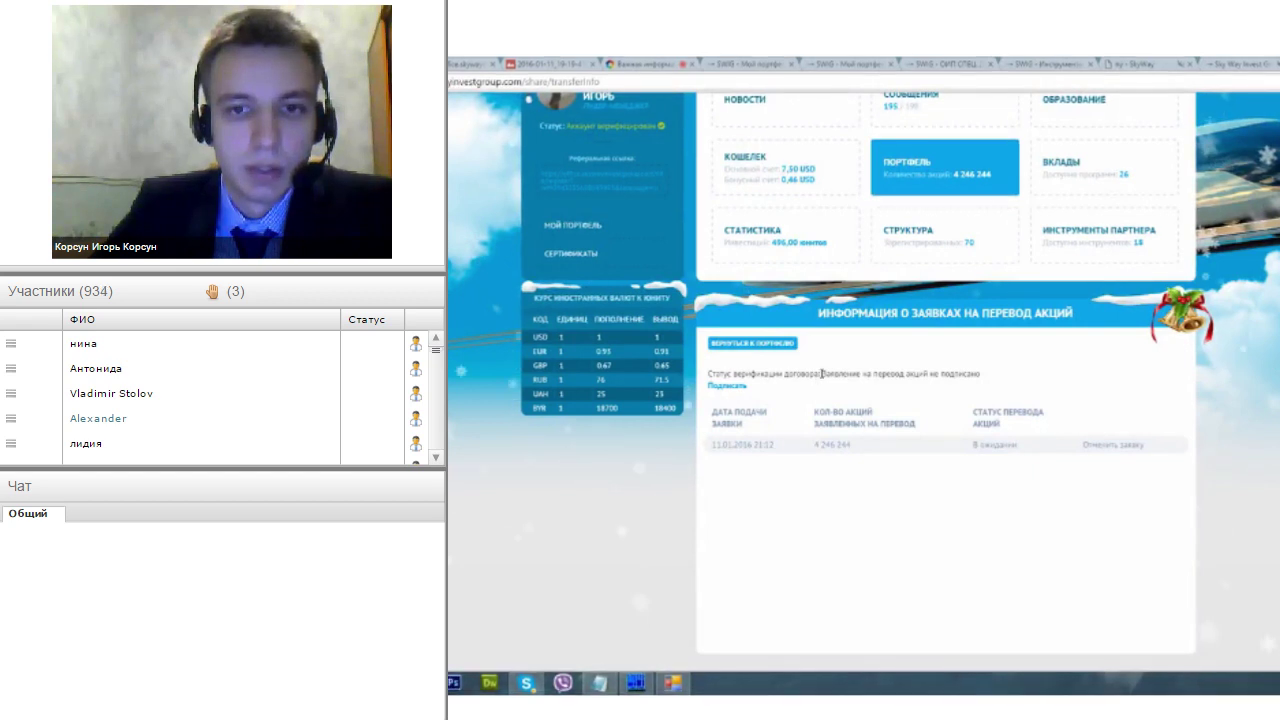
drag(821, 373, 988, 376)
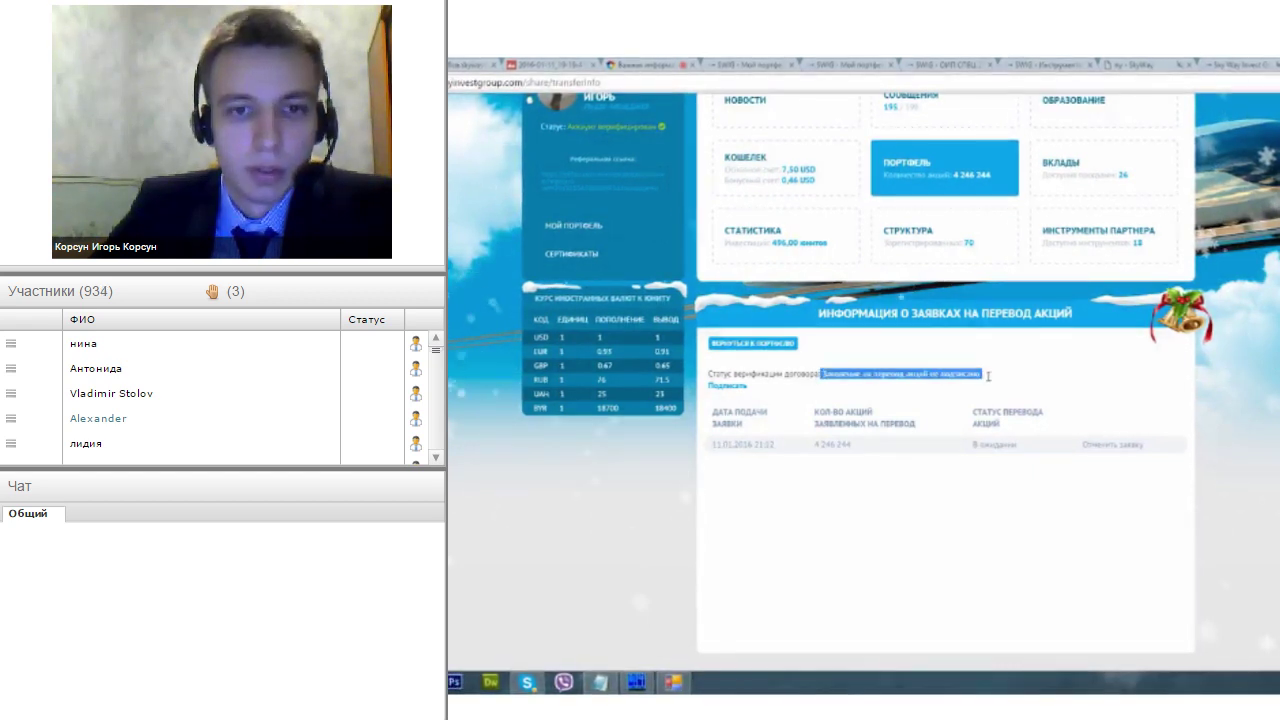
click(988, 376)
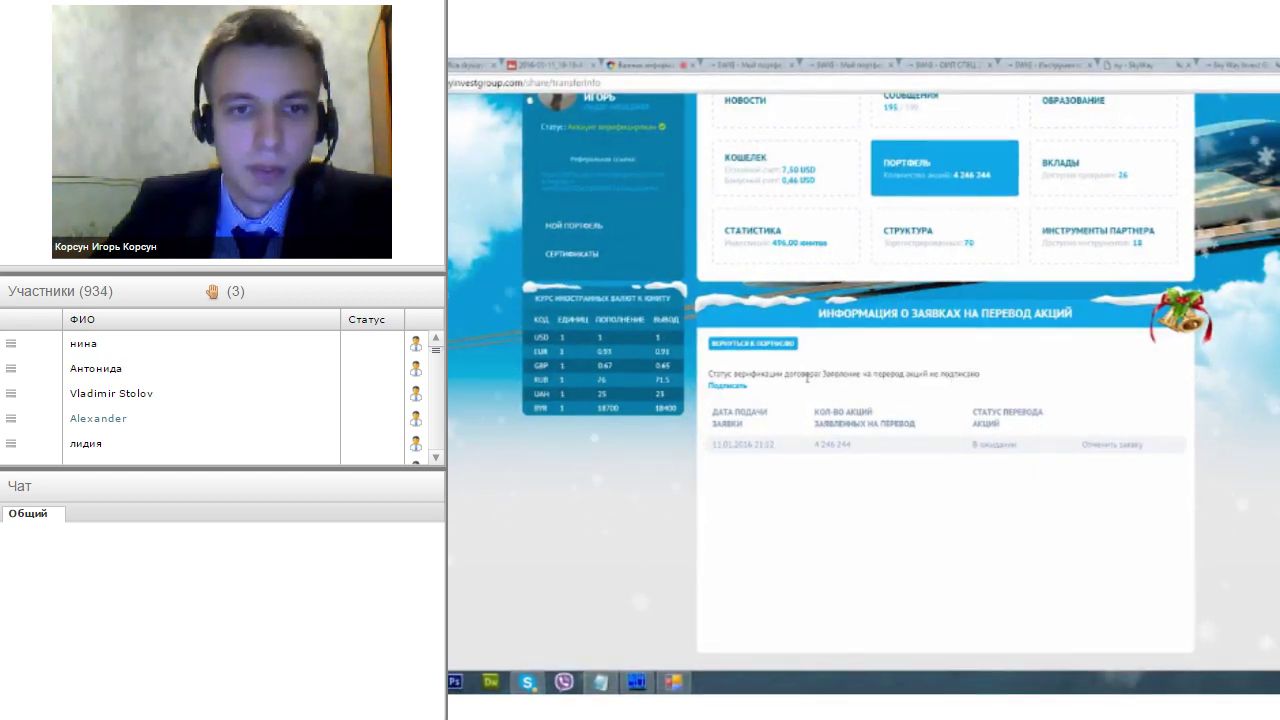
- Open the signing page for the transfer application and look over its document upload form down to the submit option
click(728, 386)
scroll(722, 315, down, 3)
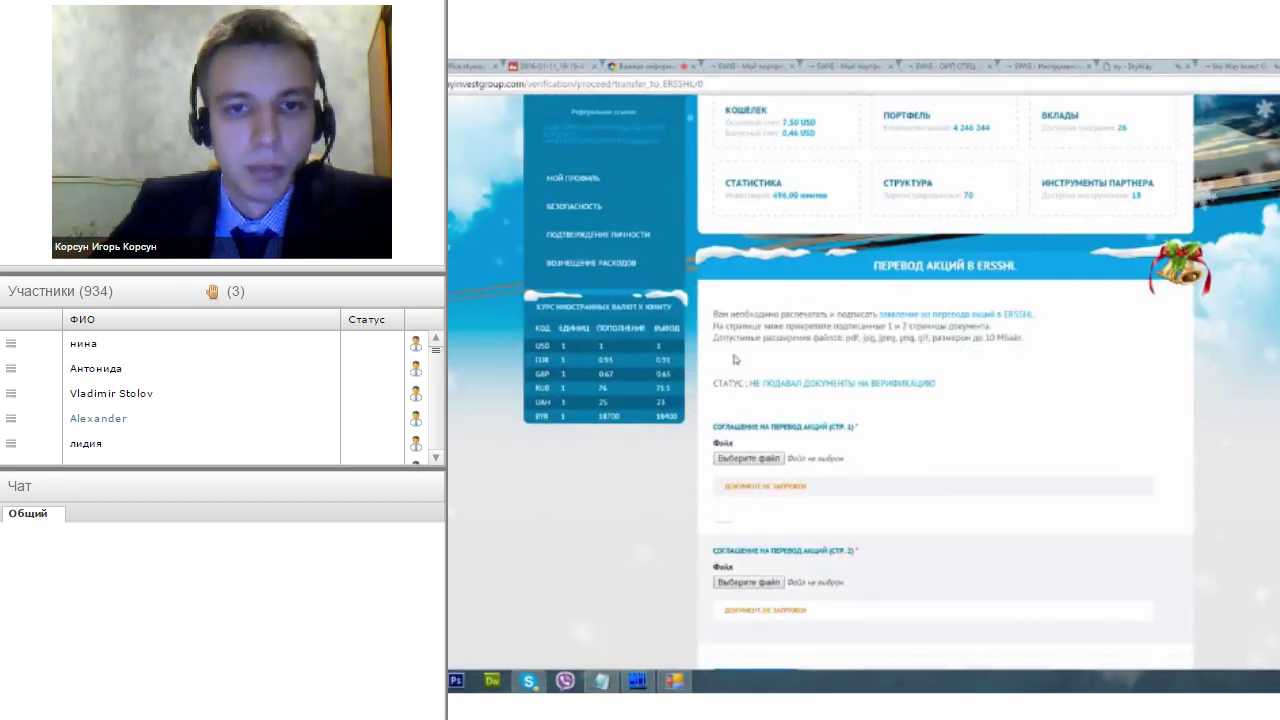
scroll(718, 310, down, 1)
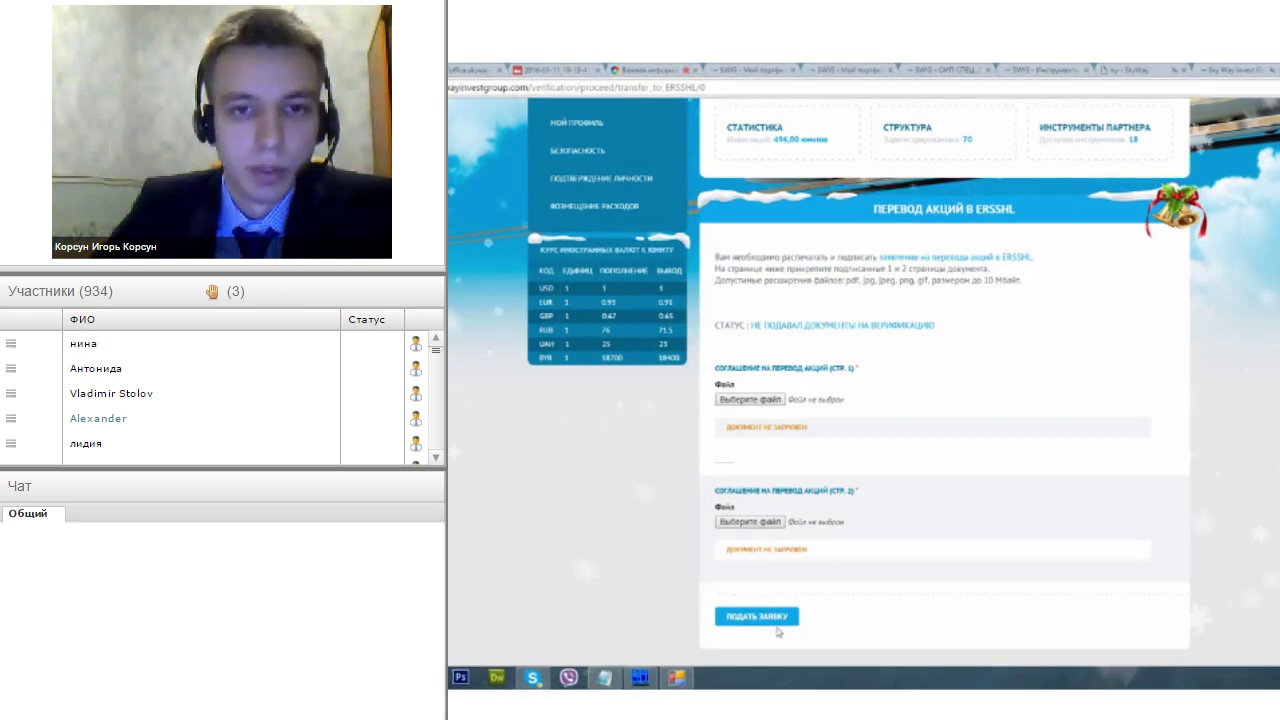
scroll(780, 380, up, 2)
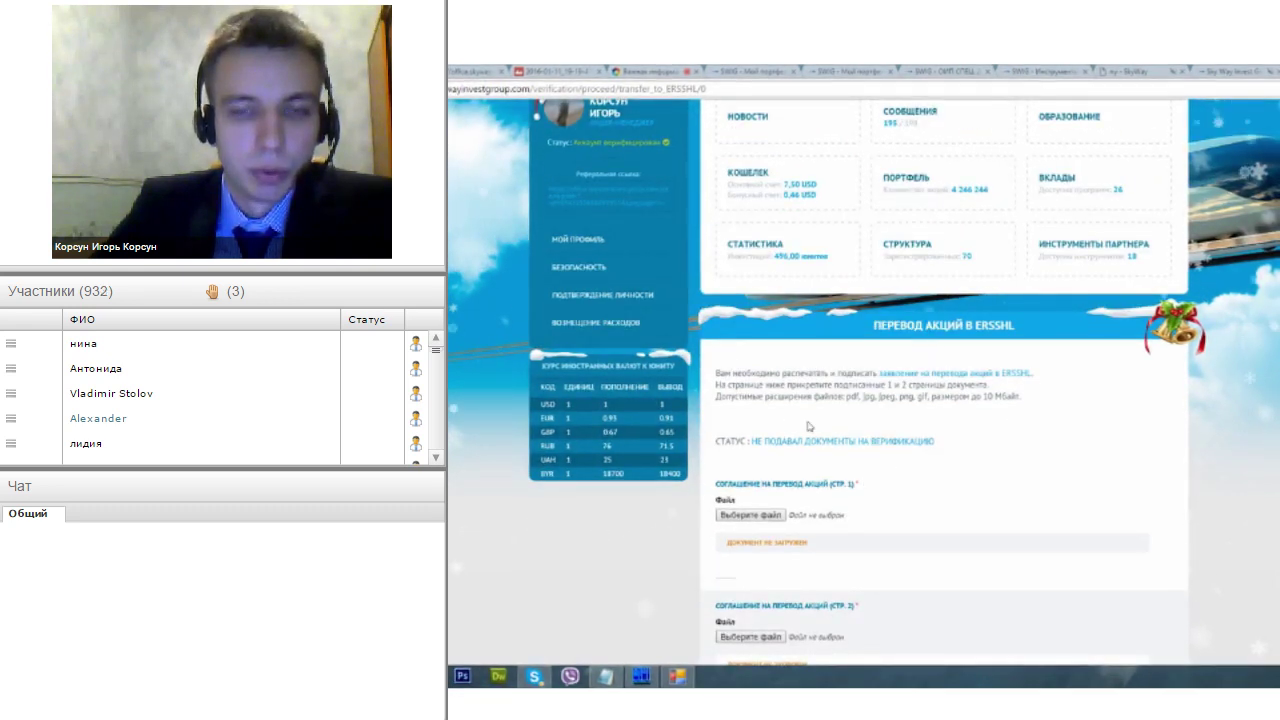
scroll(944, 348, down, 1)
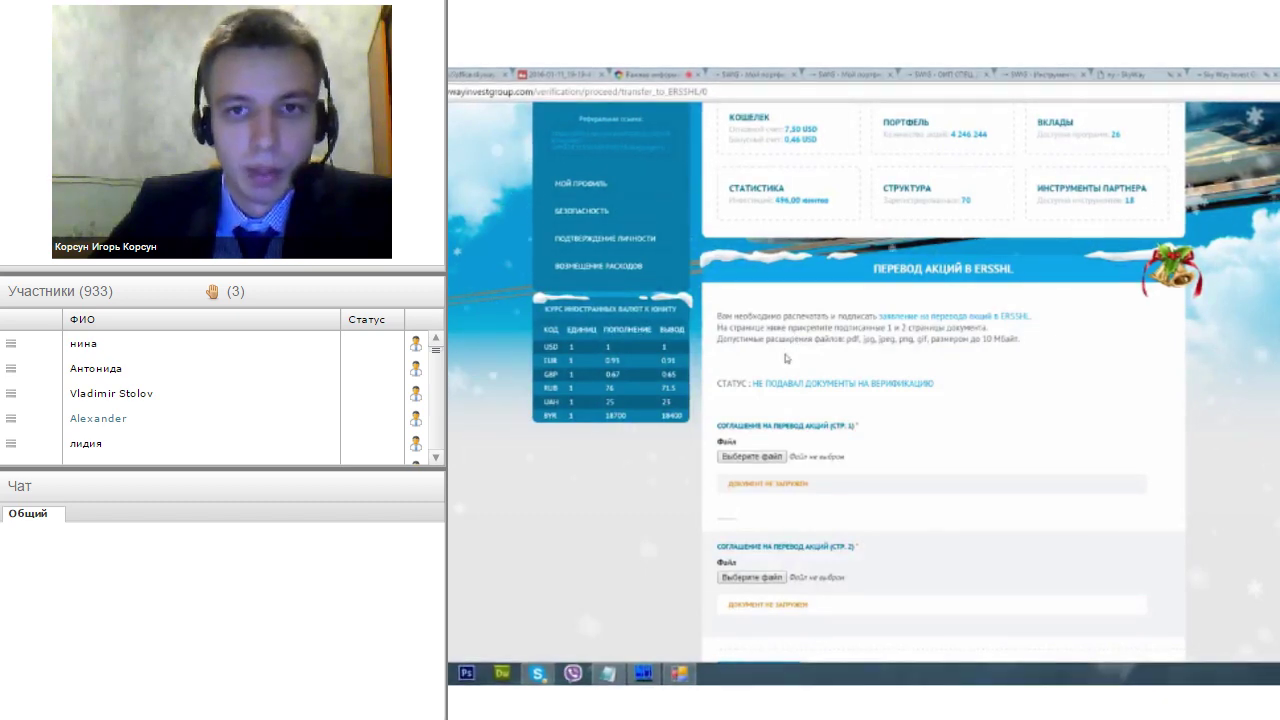
scroll(912, 204, up, 1)
- Return to the share transfer request information through the portfolio and highlight the agreement verification status label
click(912, 204)
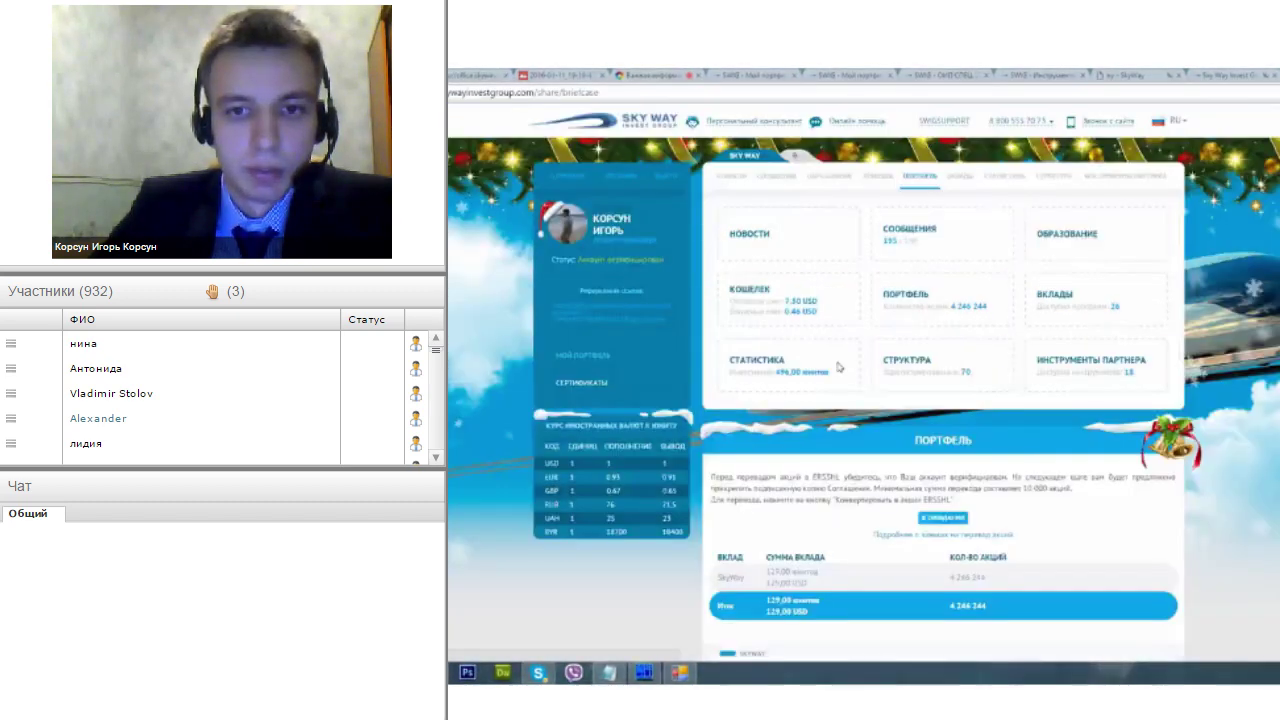
scroll(845, 363, down, 3)
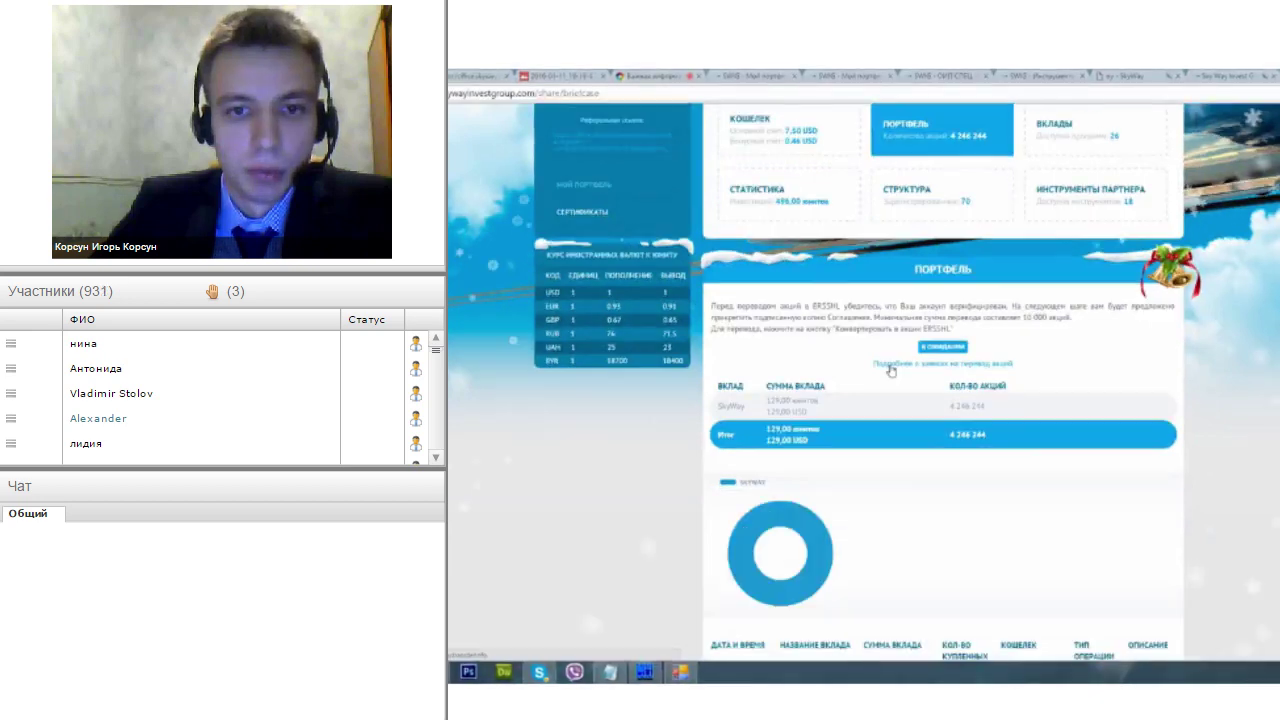
drag(716, 373, 825, 373)
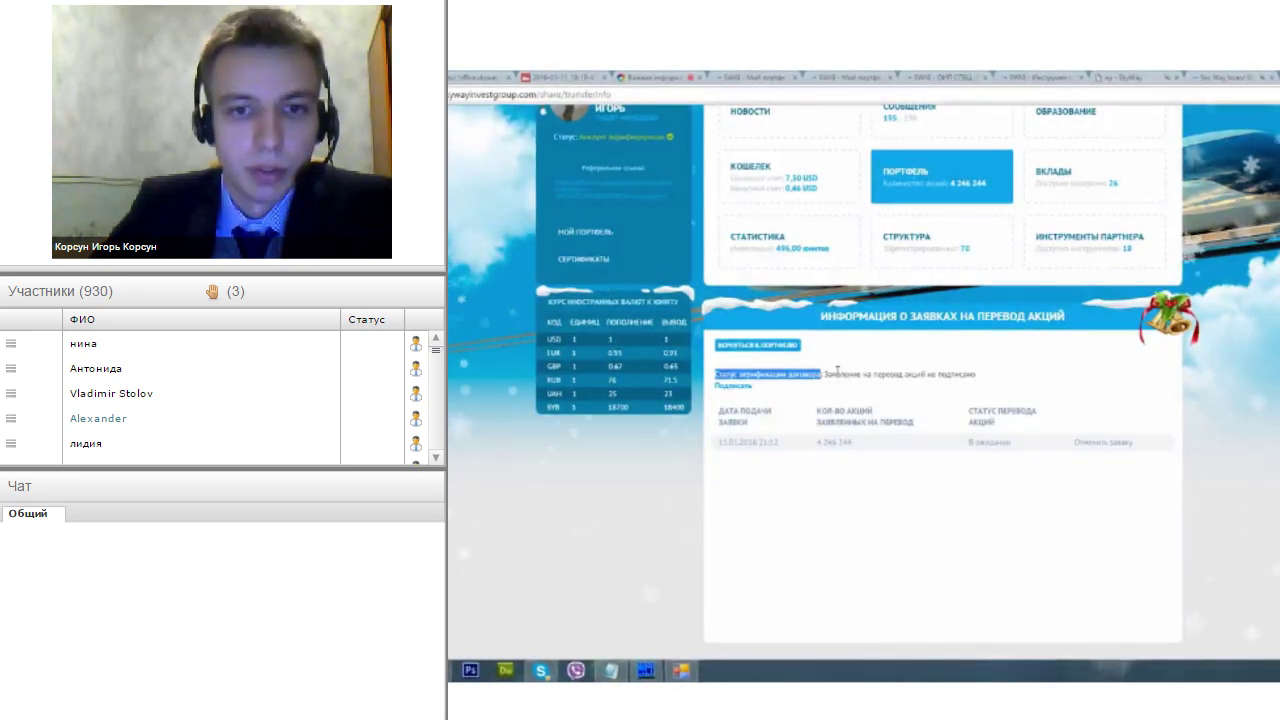
click(770, 386)
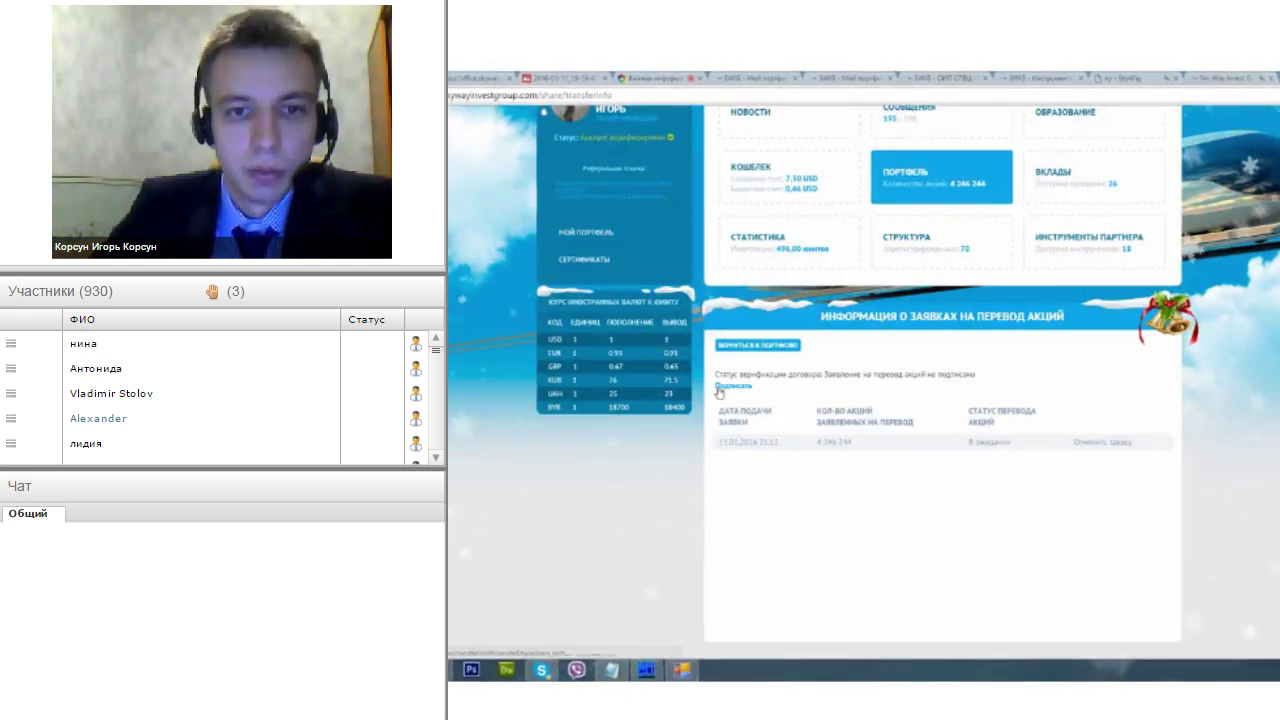
- Examine the submission date, number of shares and transfer status of the listed request
click(722, 442)
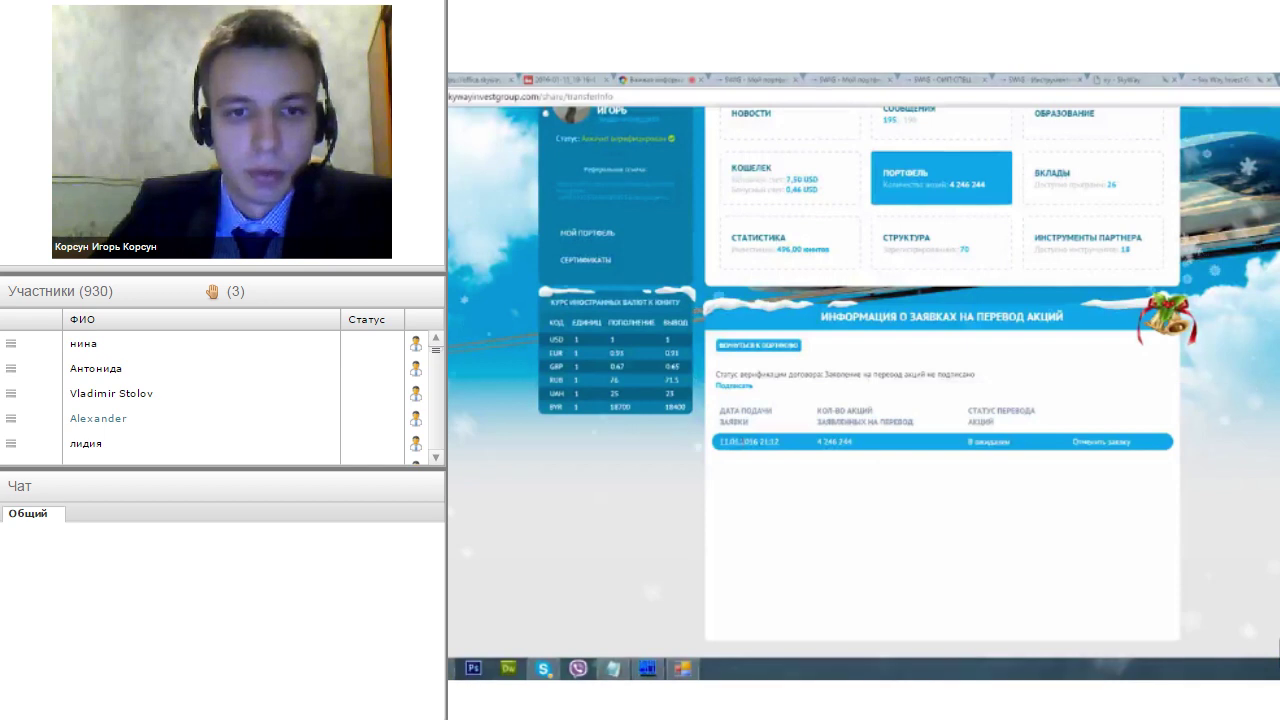
drag(720, 441, 855, 442)
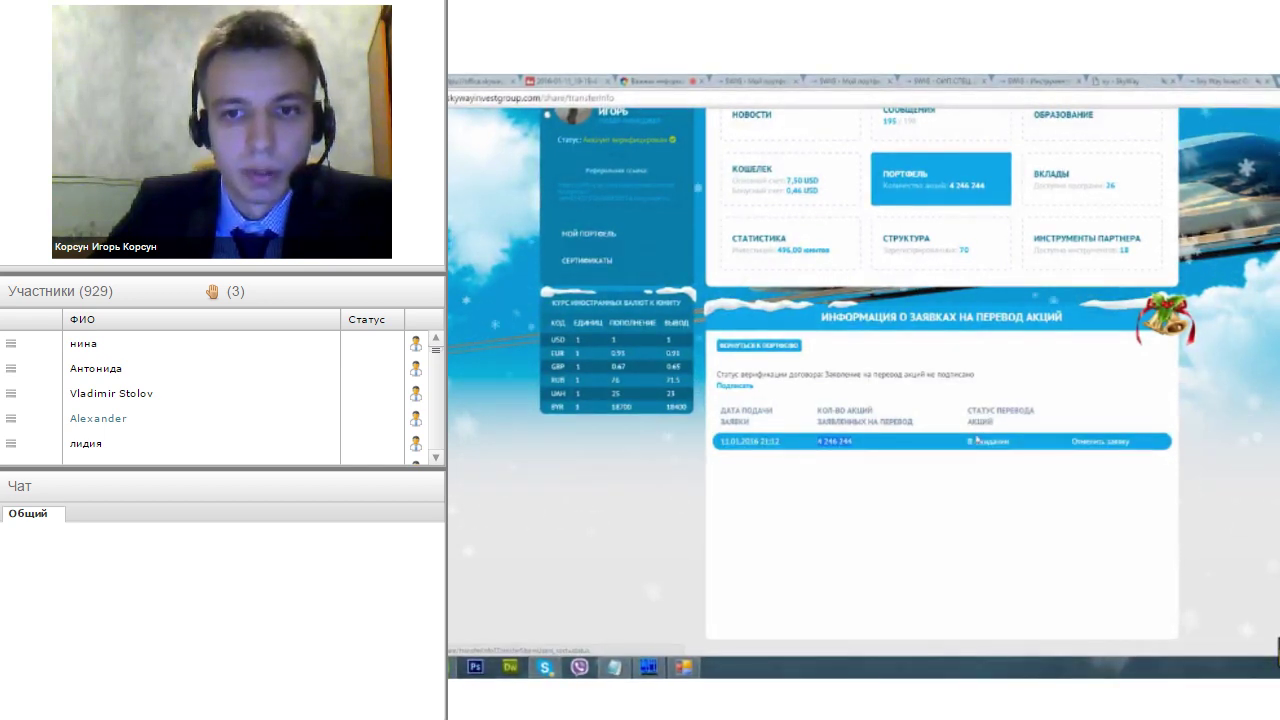
drag(974, 441, 1006, 442)
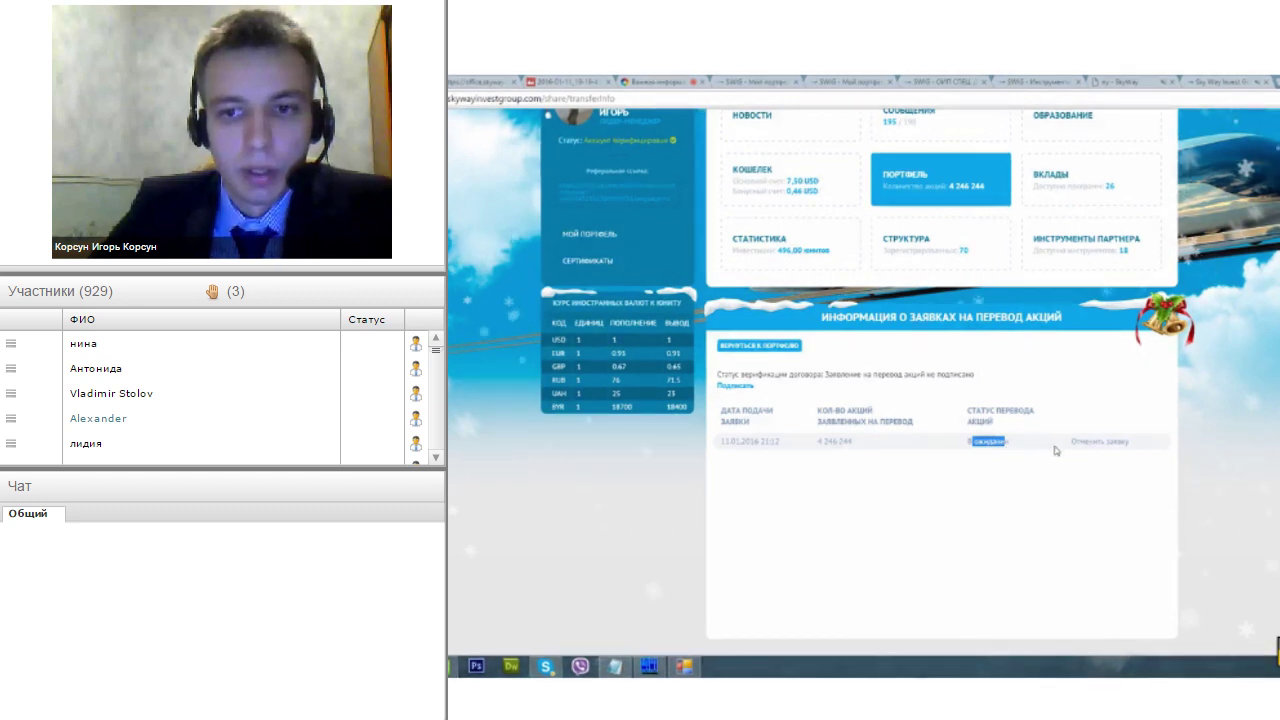
click(1023, 451)
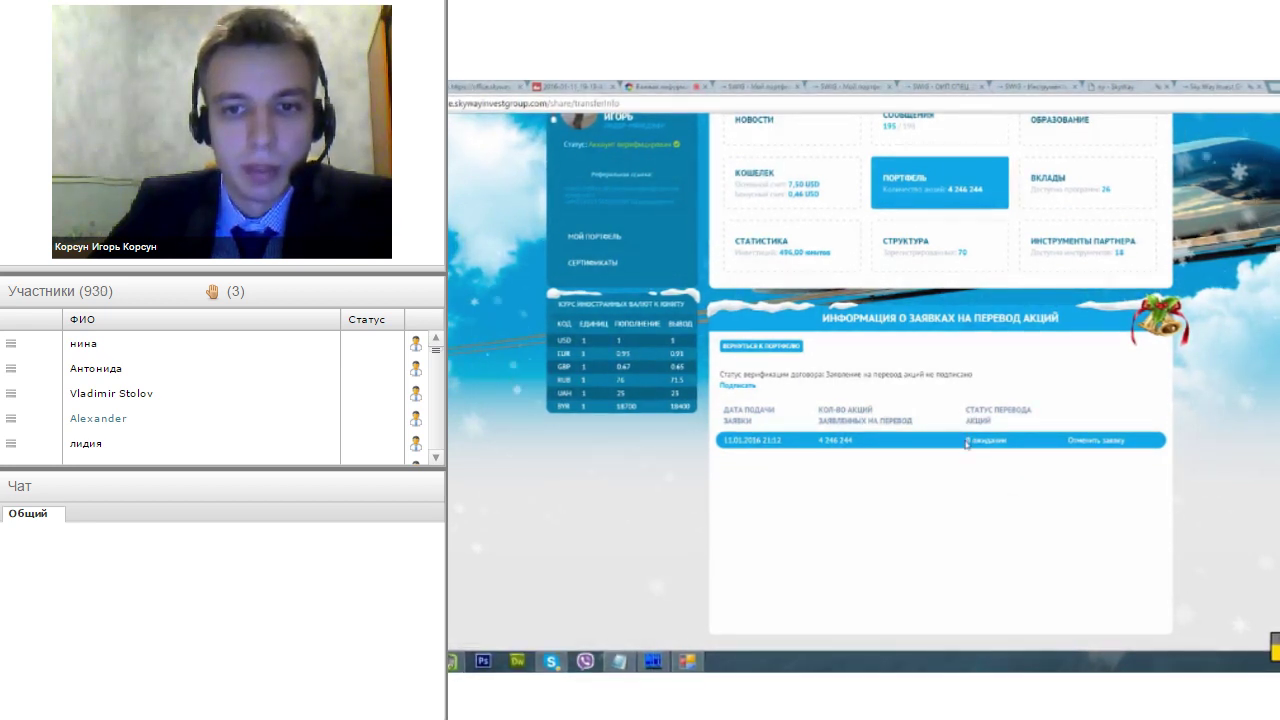
- Check the request's transfer status, then open the certificates page and highlight the number of shares available for a certificate
drag(965, 440, 999, 442)
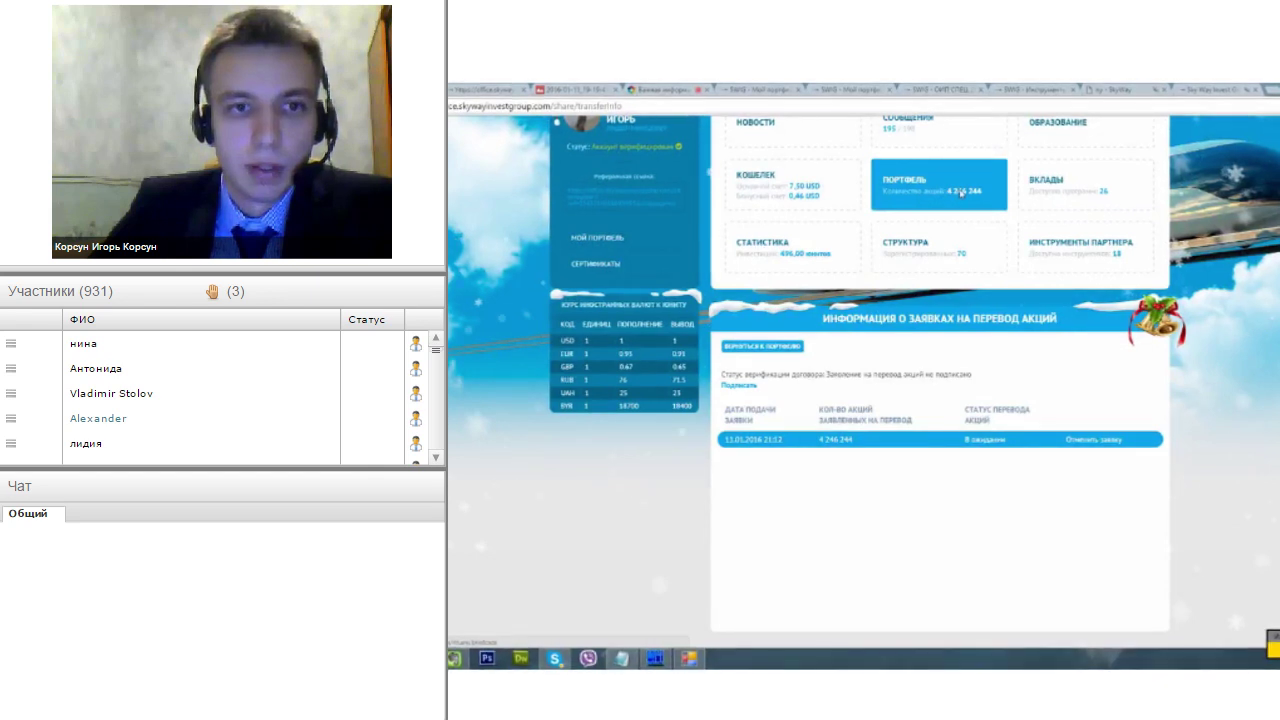
click(610, 264)
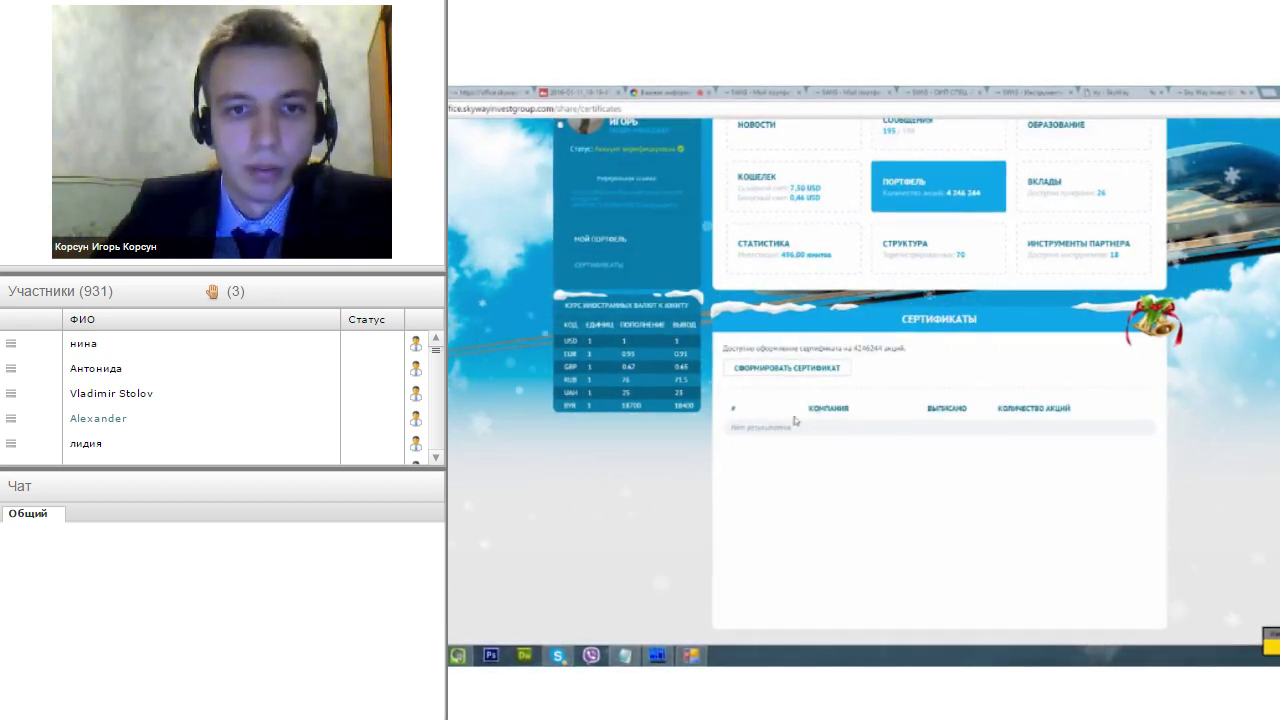
drag(855, 347, 902, 347)
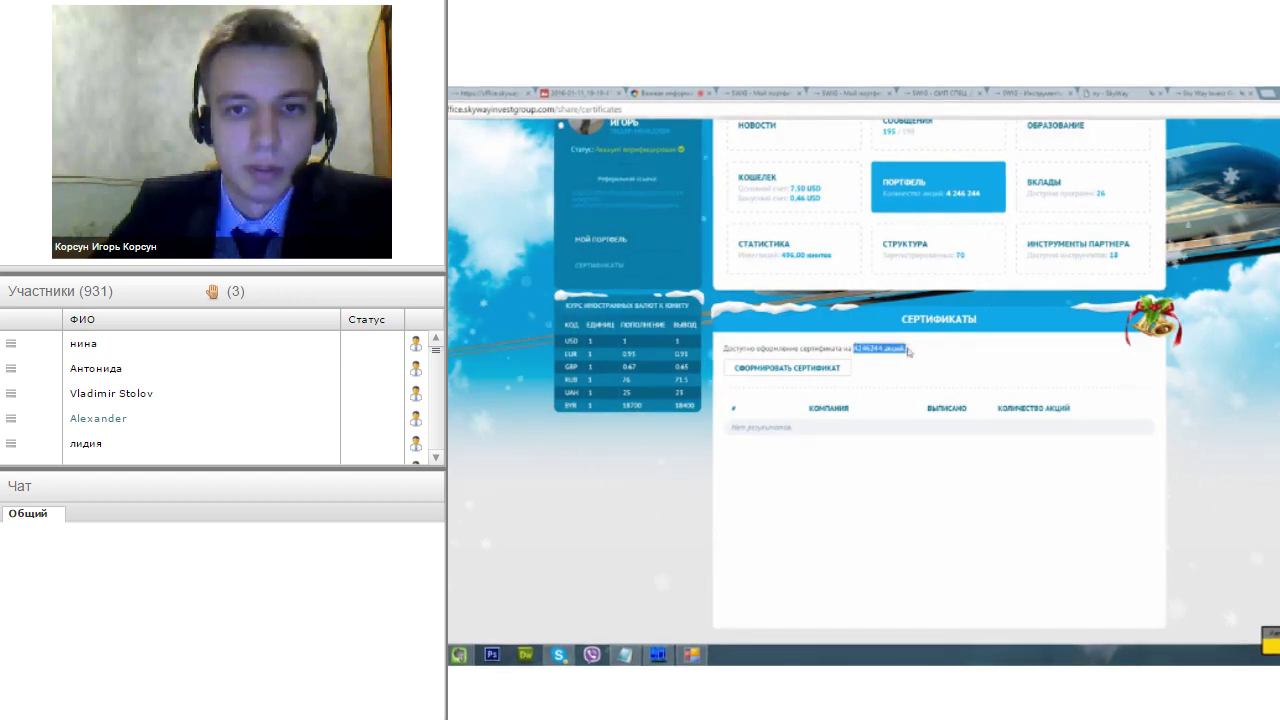
click(793, 347)
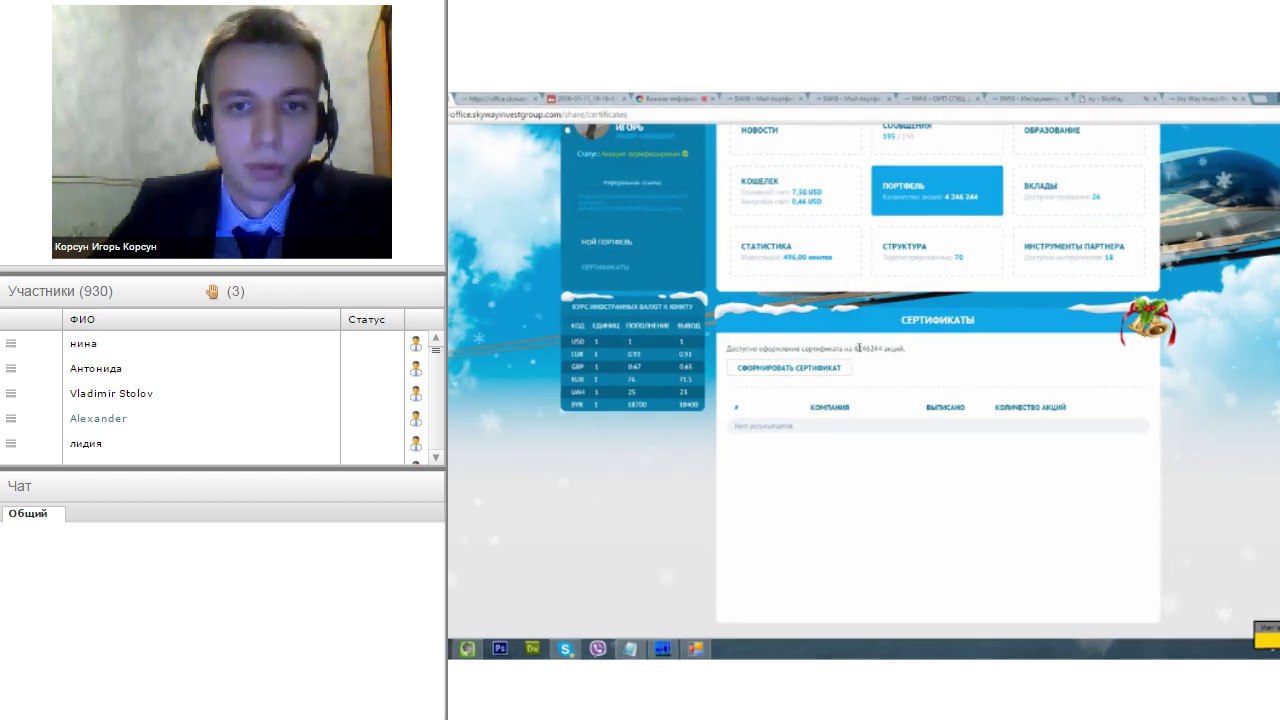
drag(855, 348, 872, 348)
click(878, 361)
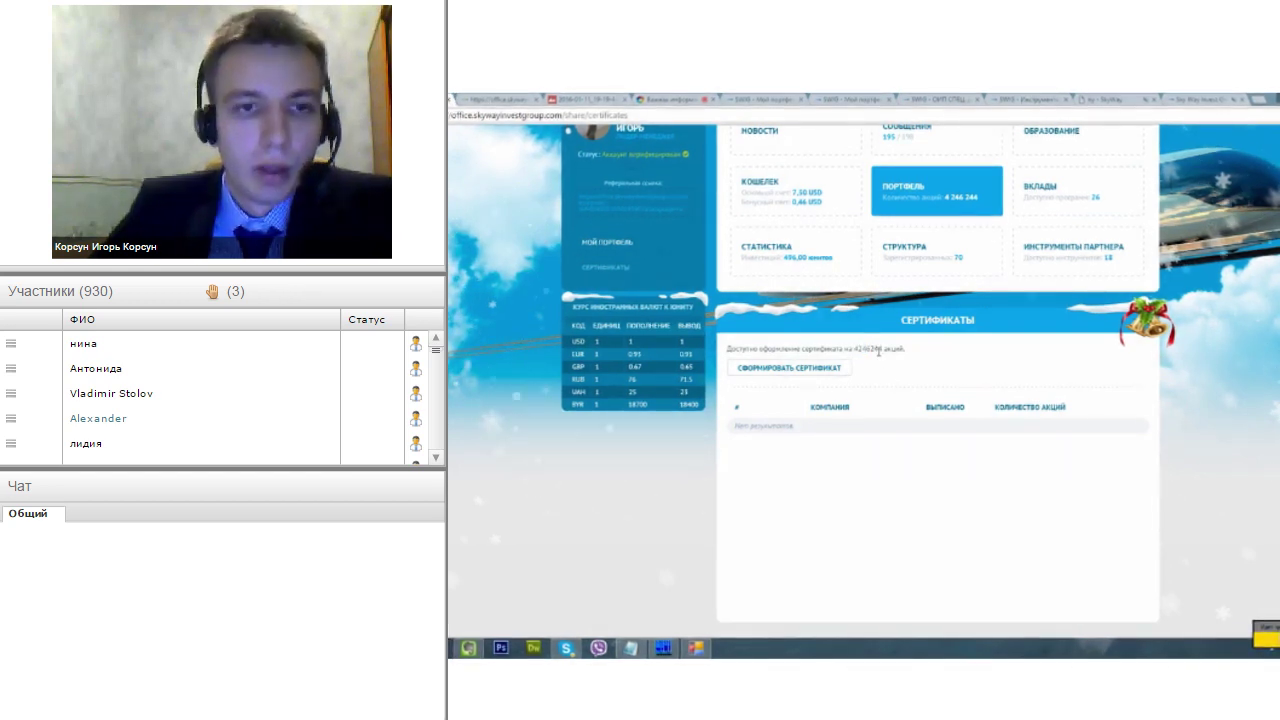
- Return to the portfolio and reopen the details of the share transfer requests to view the agreement status and request table
click(620, 245)
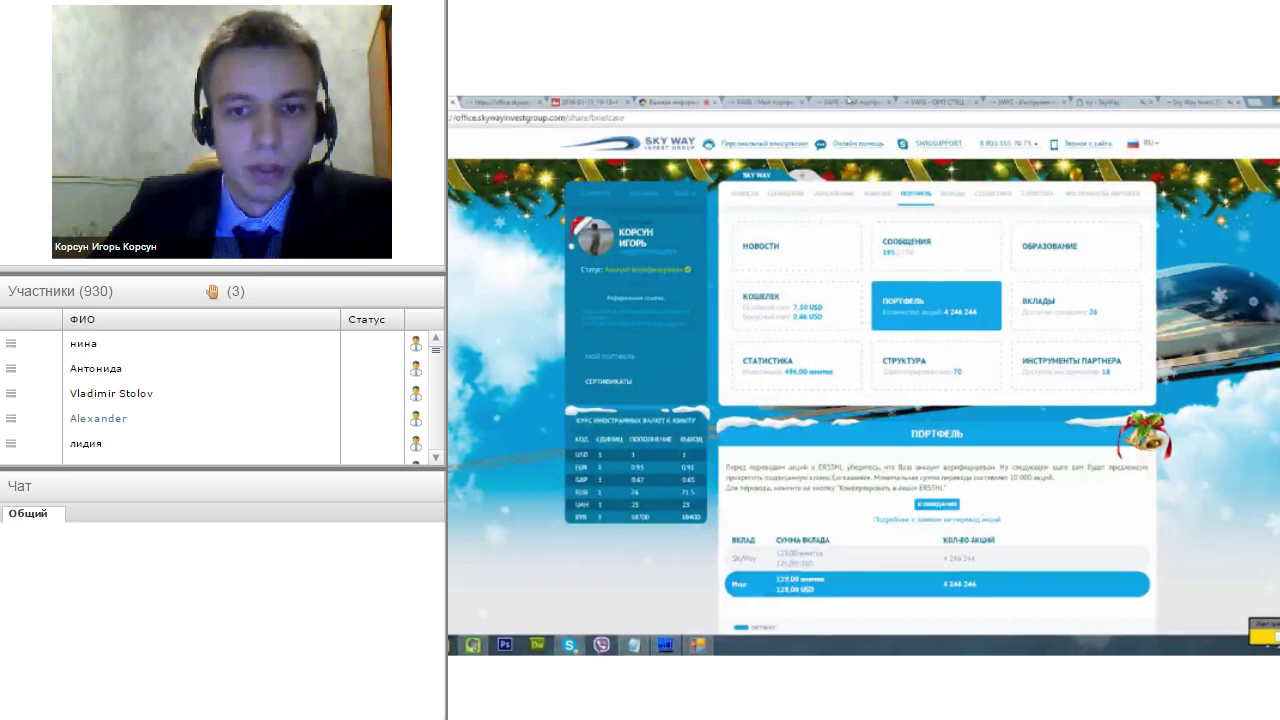
scroll(807, 367, down, 3)
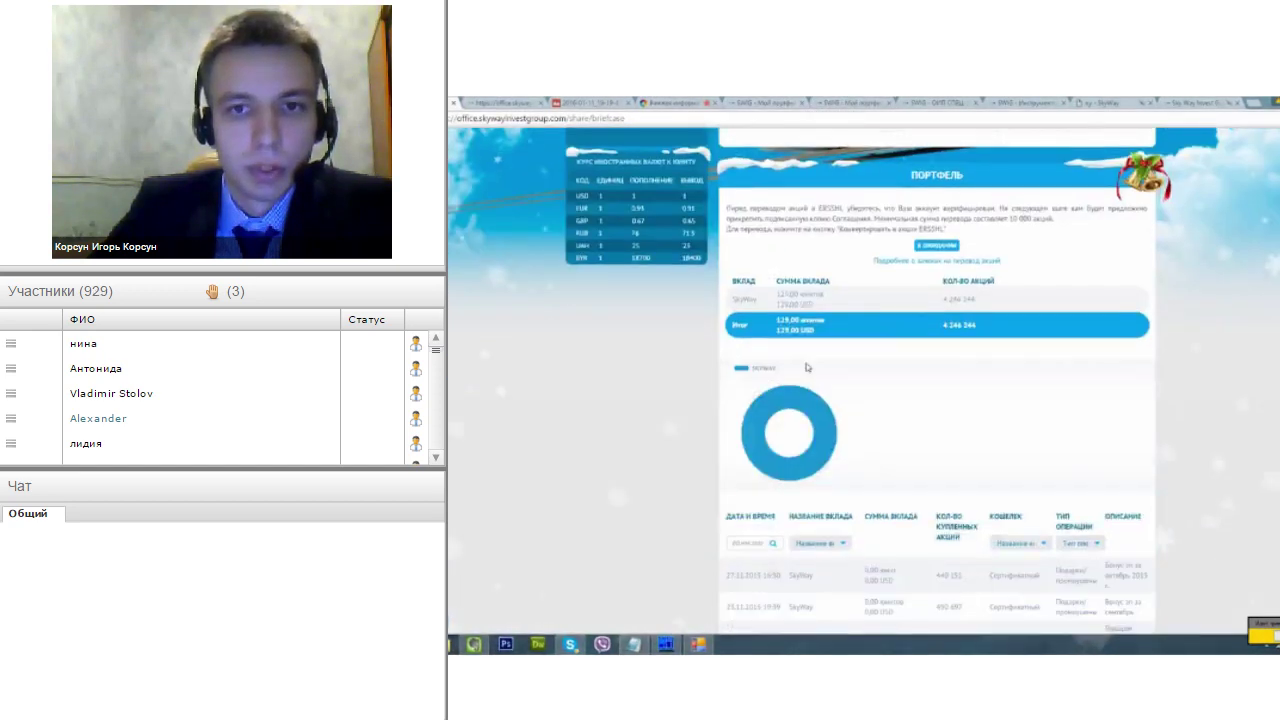
click(881, 263)
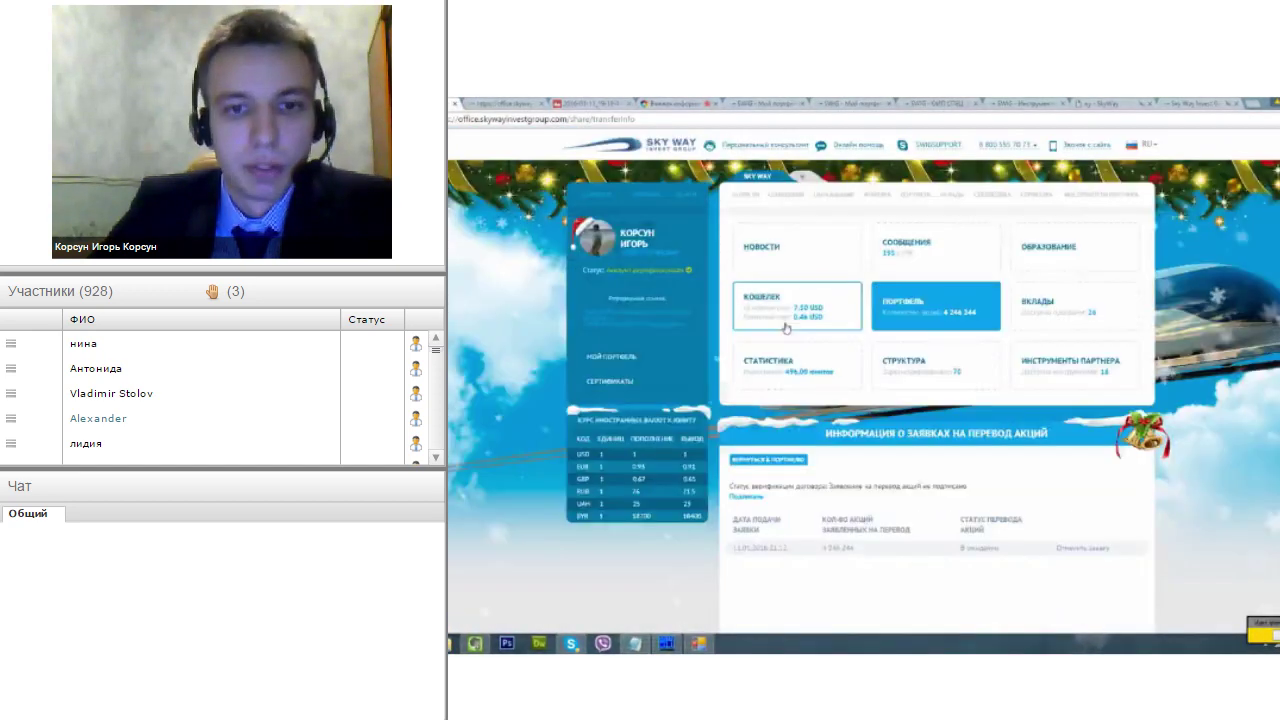
scroll(768, 354, down, 1)
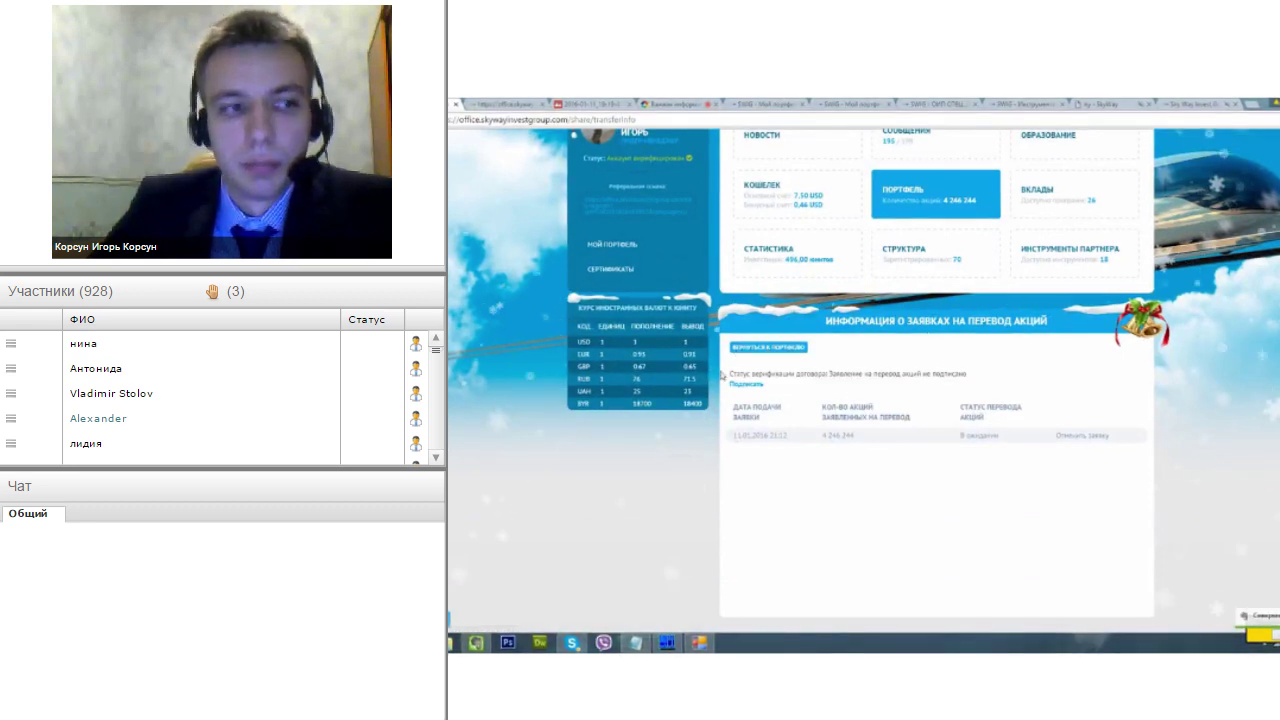